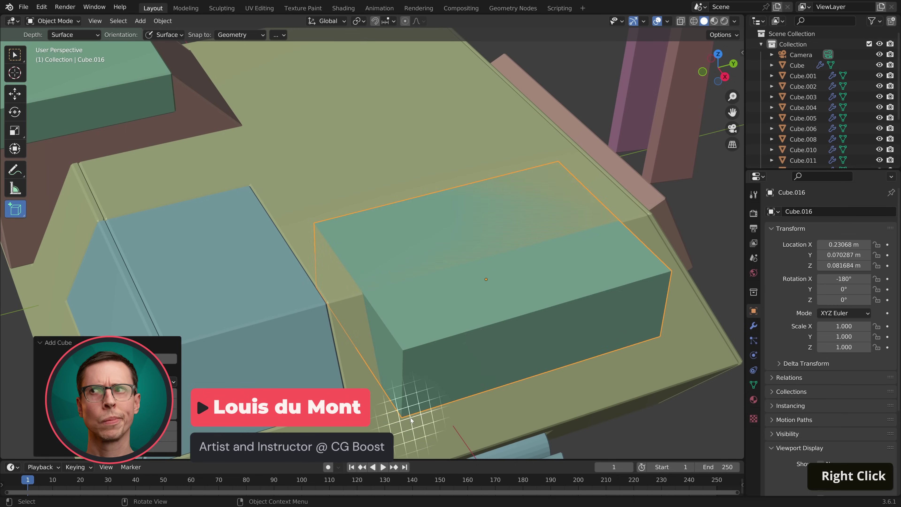
Step: Raise the first box on the hull and cut it from the base with a Brush Boolean Difference
key("g")
middle_click_drag(410, 420, 453, 268, "shift")
key("z")
left_click(463, 255)
left_click(372, 332, "shift")
key("ctrl+shift+b")
left_click(350, 351)
Step: Draw a teal box on the hull, raise it, and subtract it from Cube.008
scroll(258, 141, "up", 2, "shift")
left_click_drag(267, 135, 492, 281)
left_click(493, 302)
key("g")
key("z")
left_click(483, 198)
left_click(483, 181, "shift")
key("ctrl+shift+b")
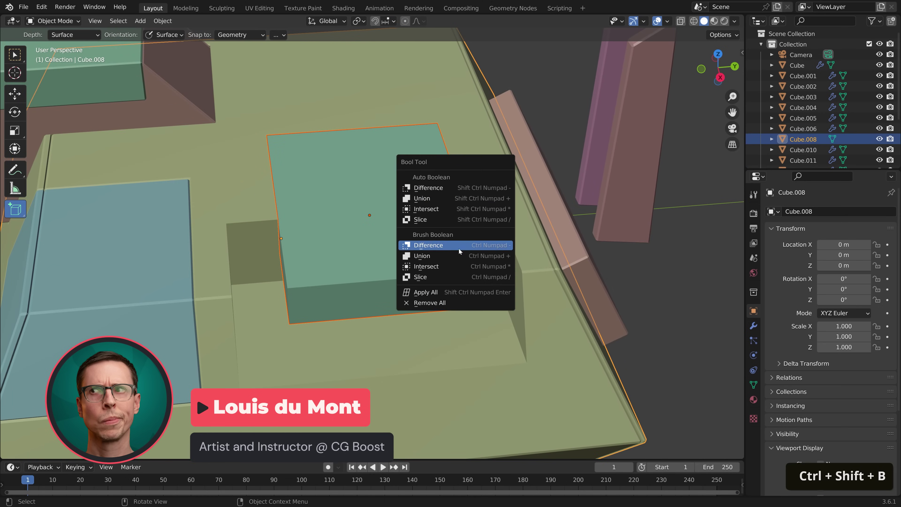
left_click(460, 252)
Step: Create another box on the hull surface and cut it into the base with Difference
middle_click_drag(383, 278, 619, 223)
scroll(478, 316, "up", 2)
scroll(492, 235, "down", 5)
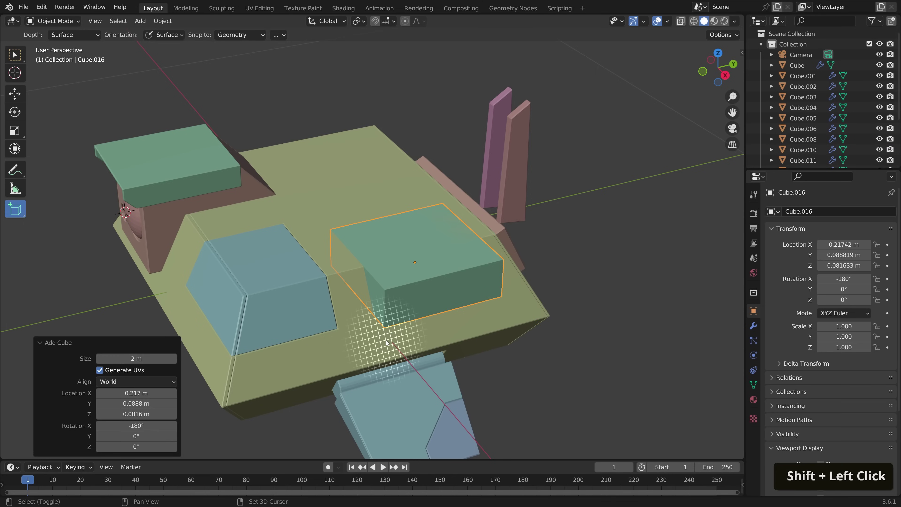
left_click(386, 343, "shift")
key("ctrl+shift+b")
left_click(320, 340)
middle_click_drag(319, 340, 485, 294)
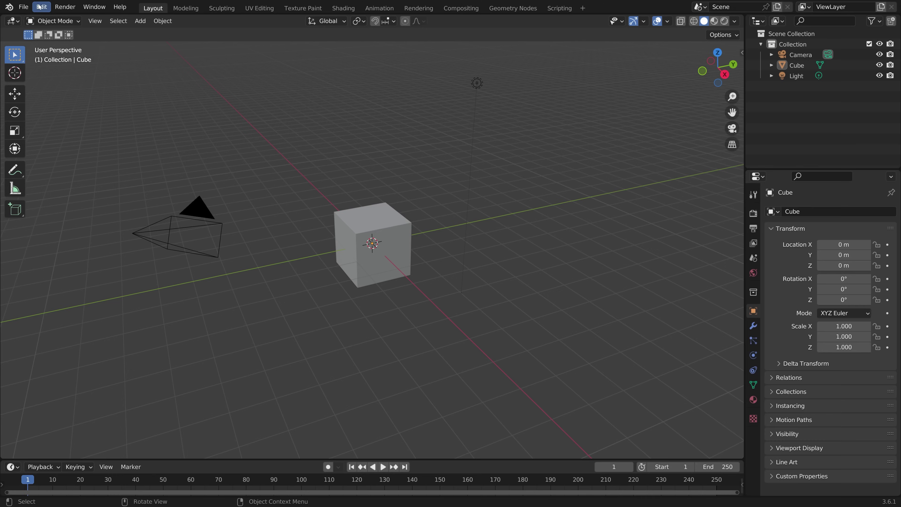
Step: Enable the 'Object: Bool Tool' add-on by searching 'bool' in Preferences, then bring up its Ctrl+Shift+B menu
left_click(42, 7)
left_click(68, 168)
left_click_drag(193, 18, 395, 82)
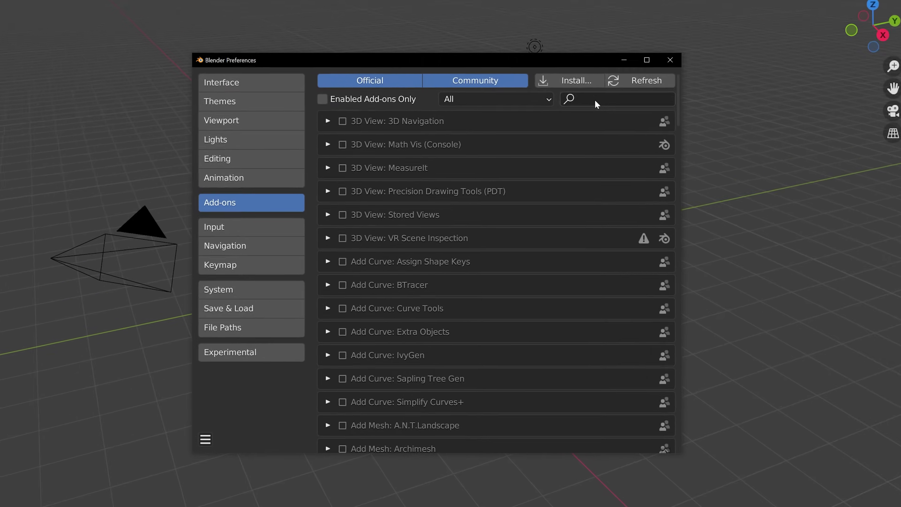
left_click(597, 101)
type("bool")
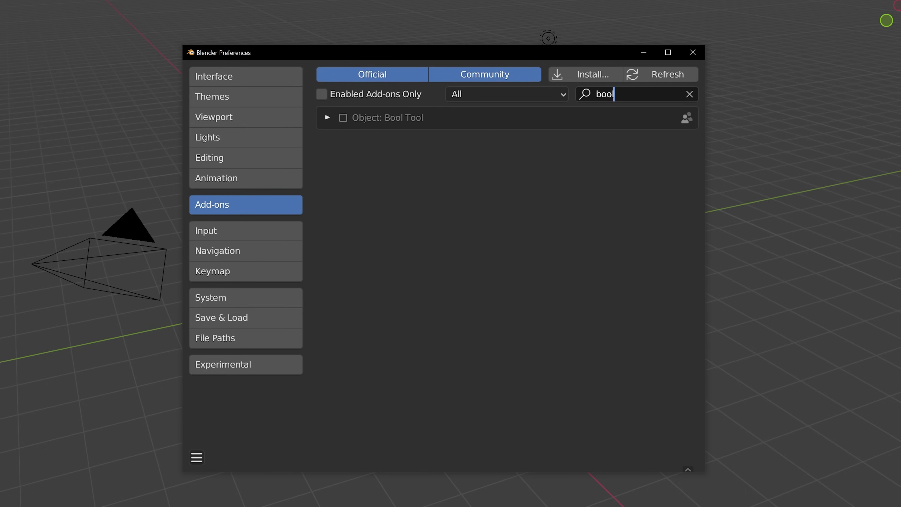
left_click(343, 118)
left_click(692, 52)
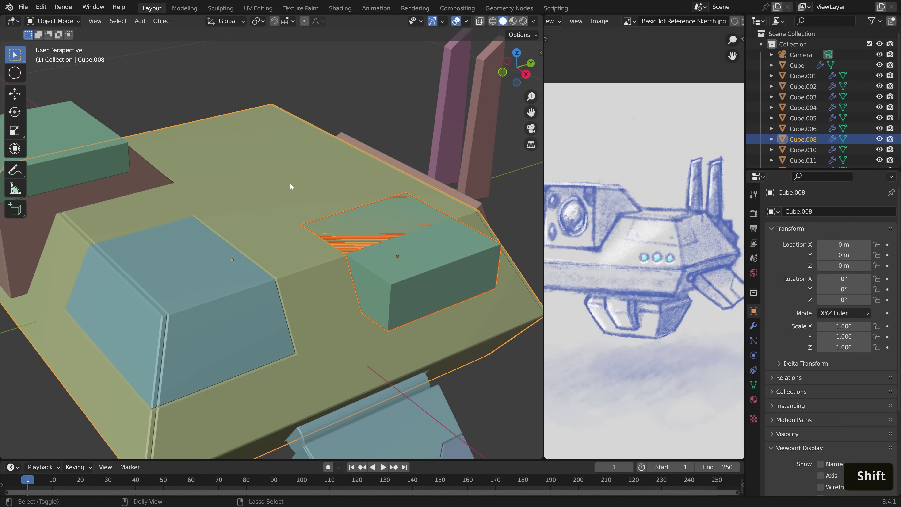
key("shift+ctrl+b")
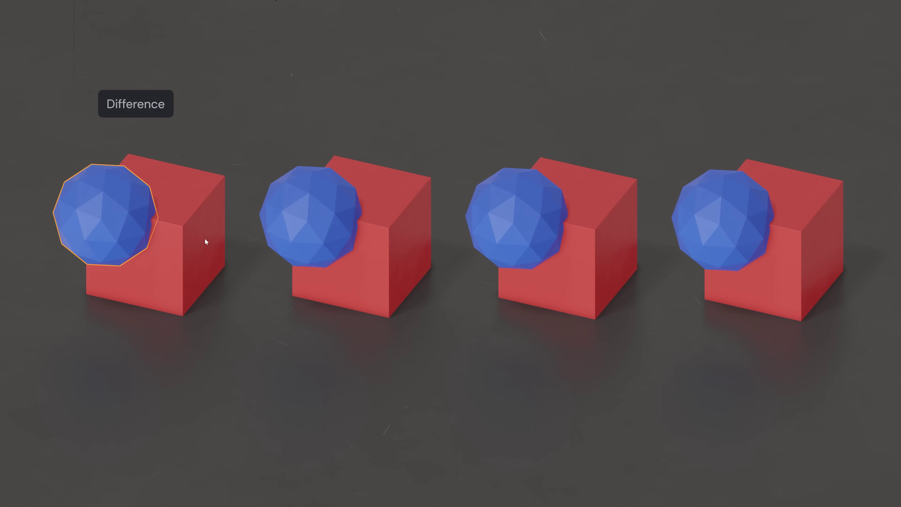
Step: Cut the first blue sphere out of the left red cube with Brush Boolean Difference
left_click(204, 230, "shift")
key("ctrl+shift+b")
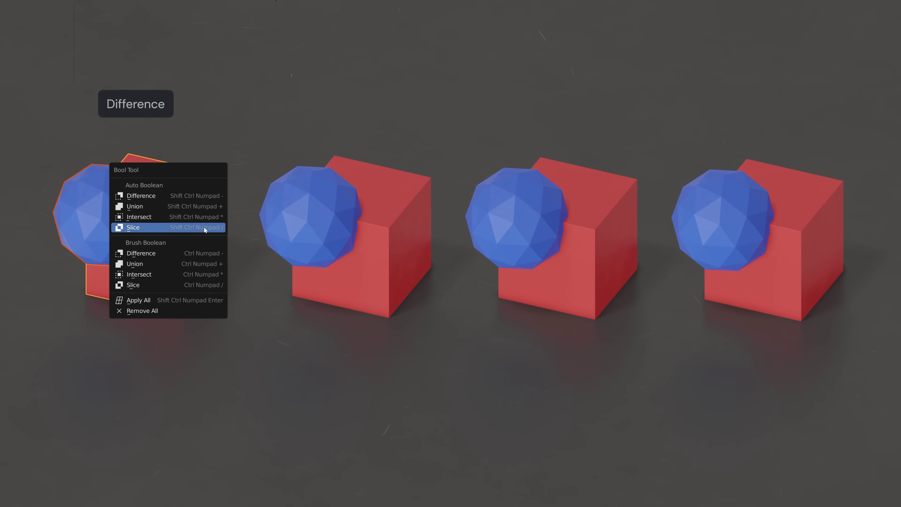
left_click(194, 252)
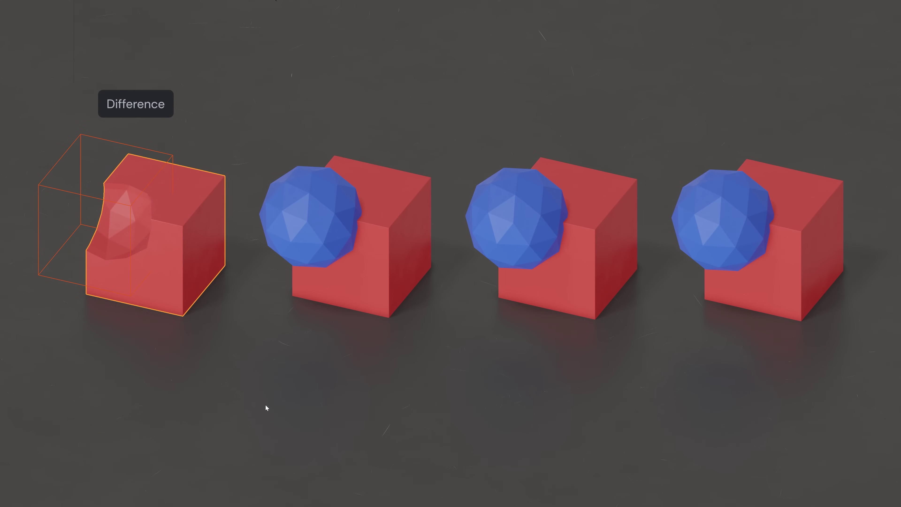
Step: Merge the middle sphere into its red cube with Brush Boolean Union
left_click(344, 235)
left_click(399, 276, "shift")
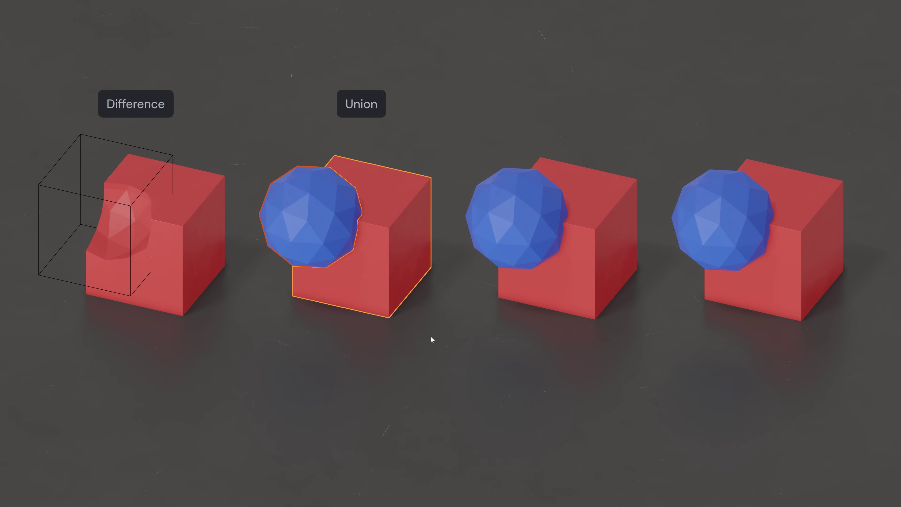
key("ctrl+shift+b")
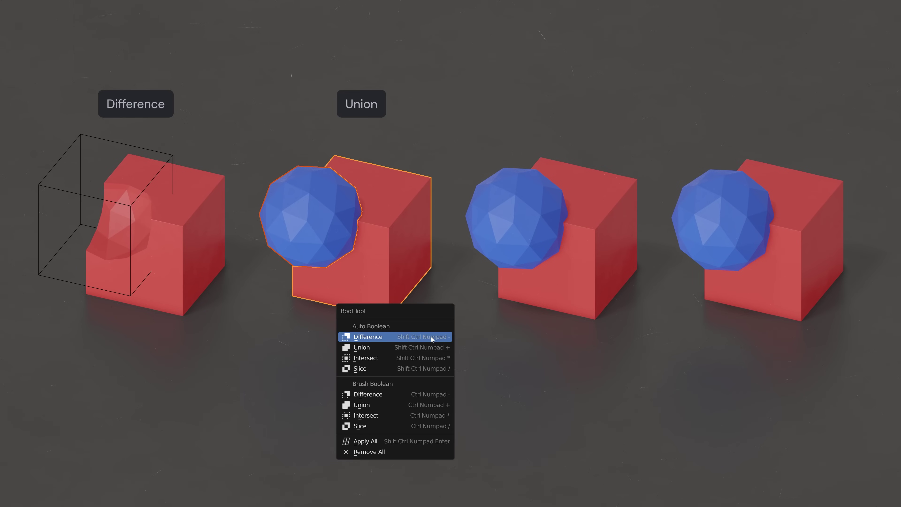
left_click(401, 405)
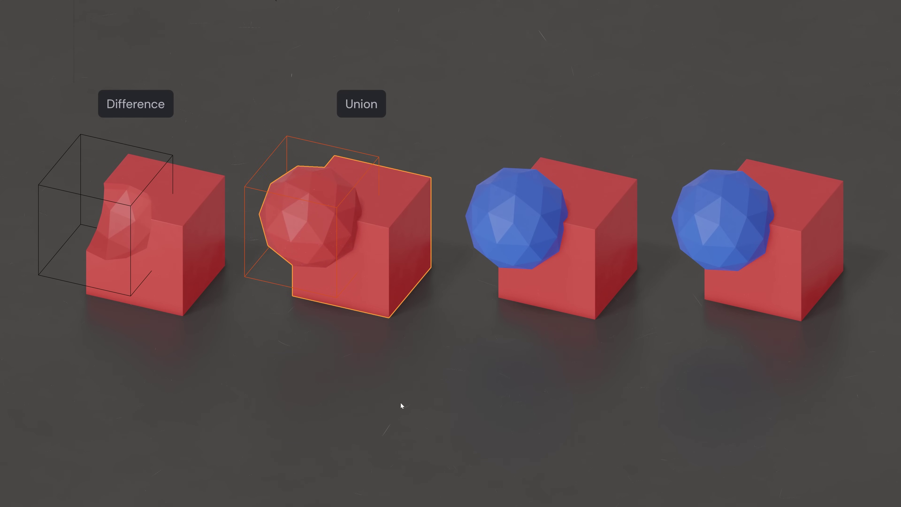
Step: Keep only the overlap of the third sphere and cube with Brush Boolean Intersect
left_click(520, 248)
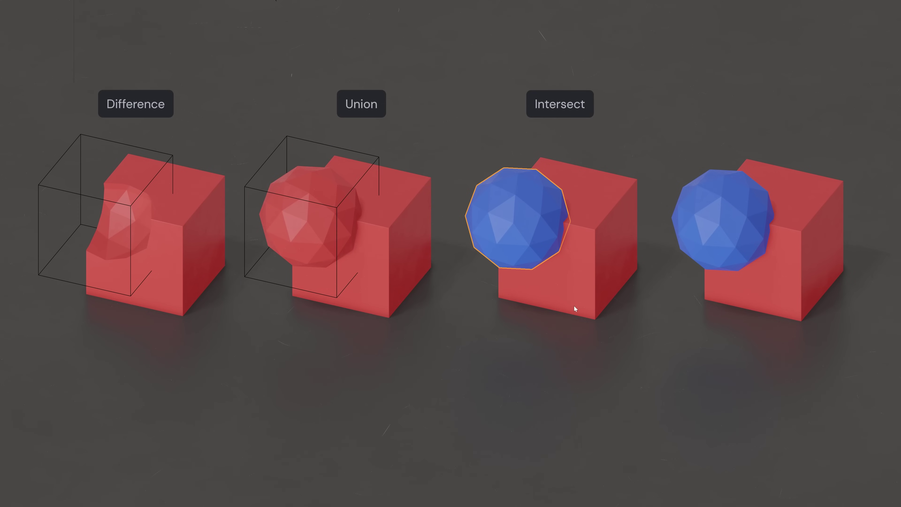
left_click(605, 254, "shift")
key("ctrl+shift+b")
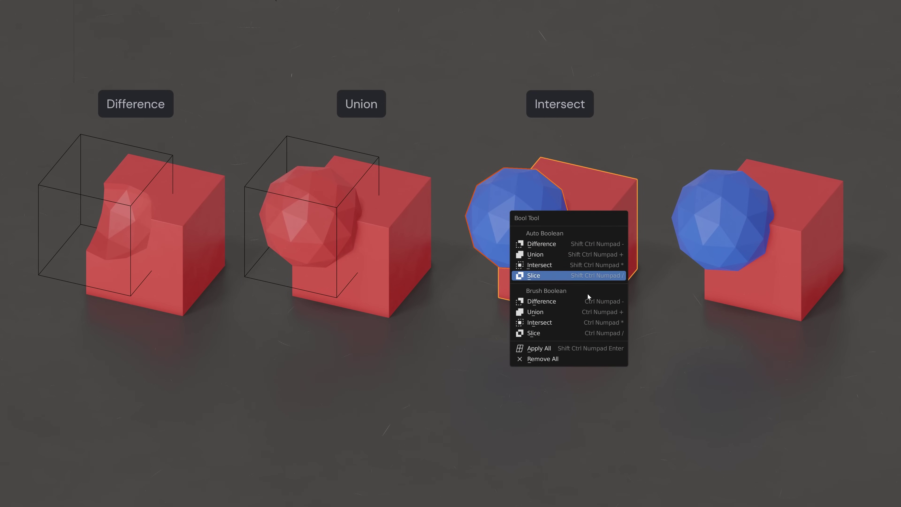
left_click(573, 324)
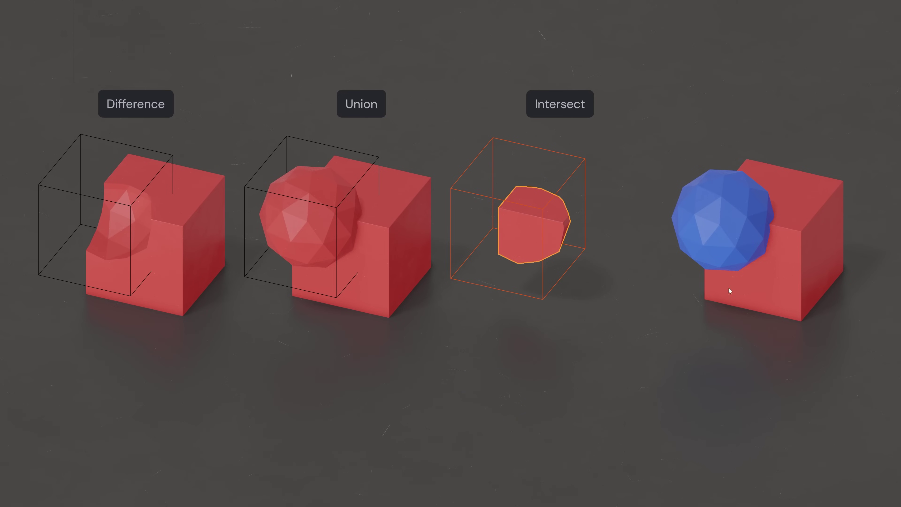
Step: Slice the fourth red cube with its sphere, then select the resulting pieces to inspect them
left_click(723, 270)
left_click(795, 265, "shift")
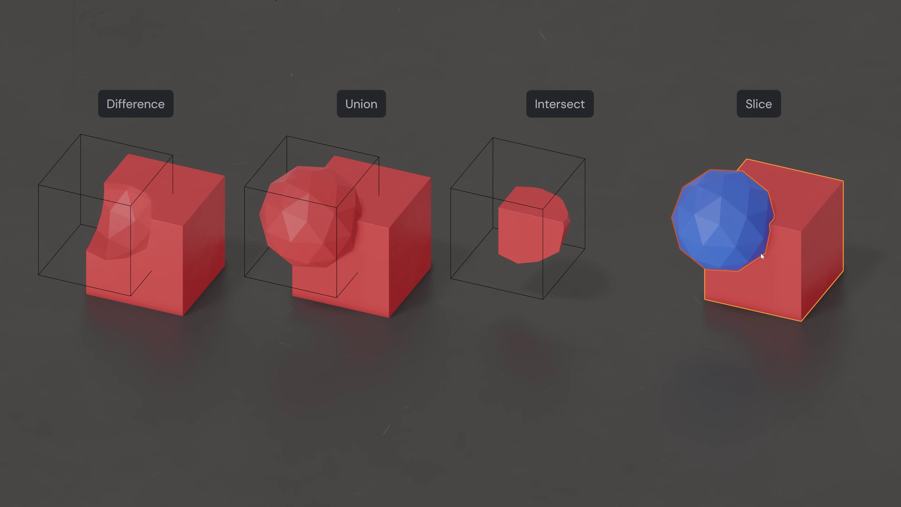
key("shift+ctrl+b")
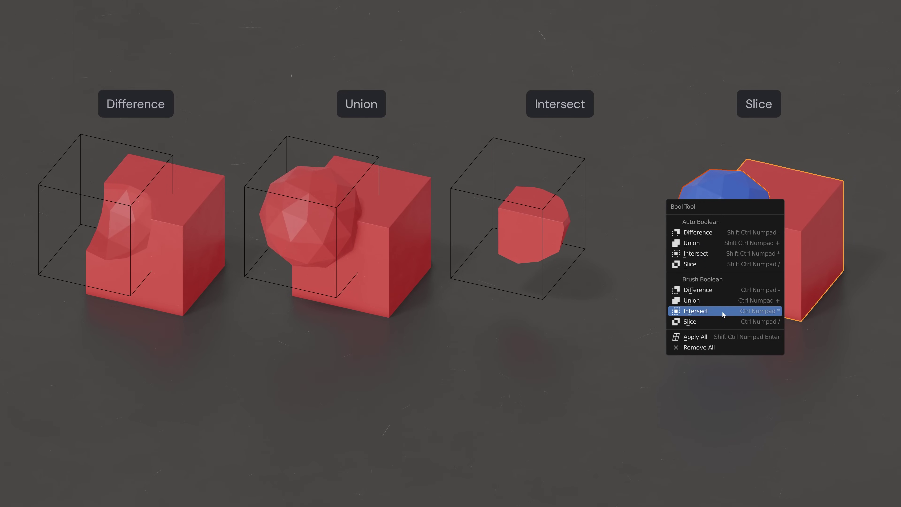
left_click(723, 321)
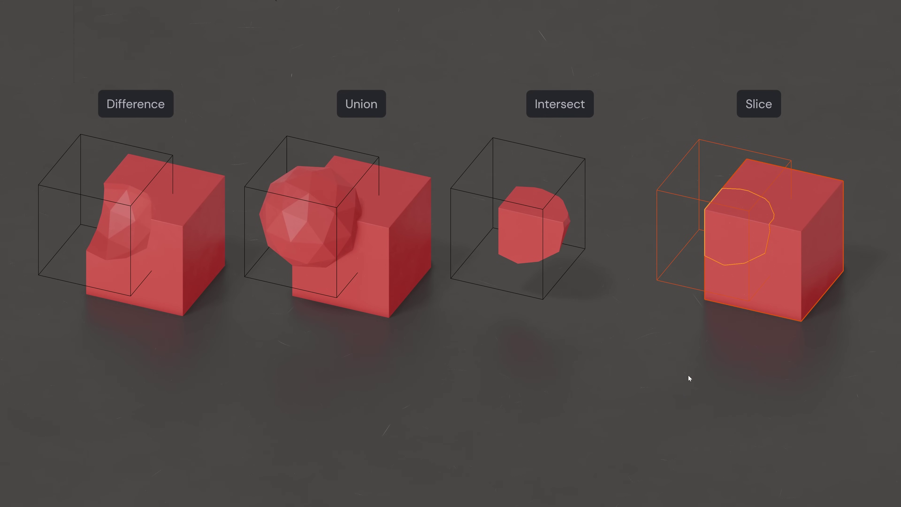
left_click(793, 274)
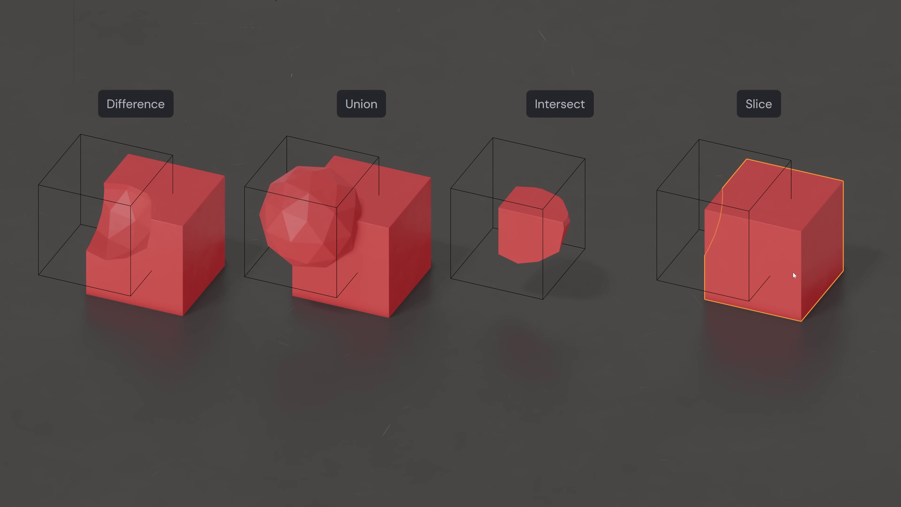
left_click(730, 223)
left_click(793, 239)
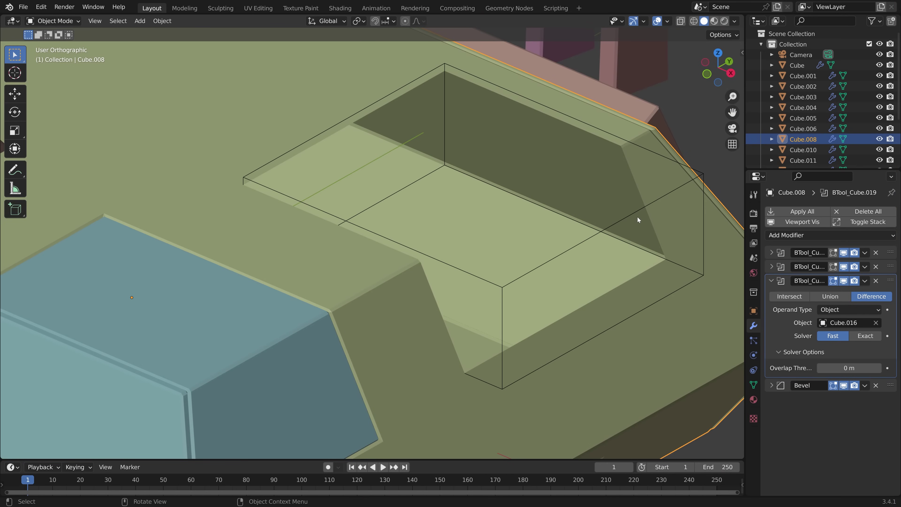
Step: Compare Fast and Exact on Cube.008's BTool boolean, leaving the solver on Exact
scroll(637, 217, "down", 4)
left_click(733, 144)
middle_click_drag(733, 144, 568, 213)
left_click(862, 336)
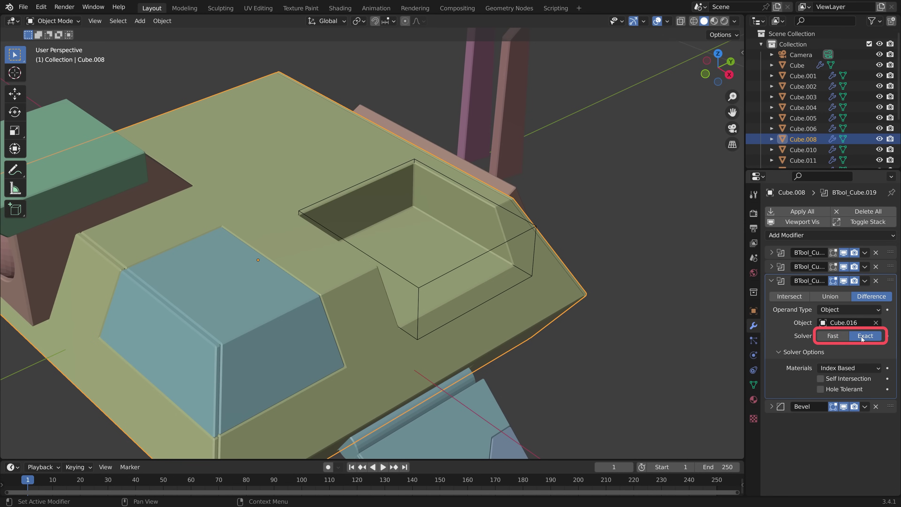
left_click(837, 336)
left_click(864, 336)
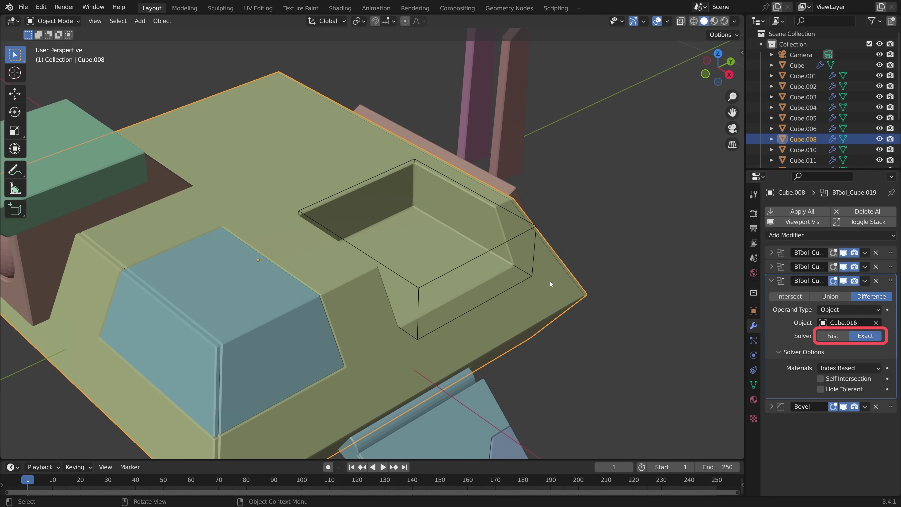
middle_click_drag(551, 284, 515, 301)
key("ctrl+z")
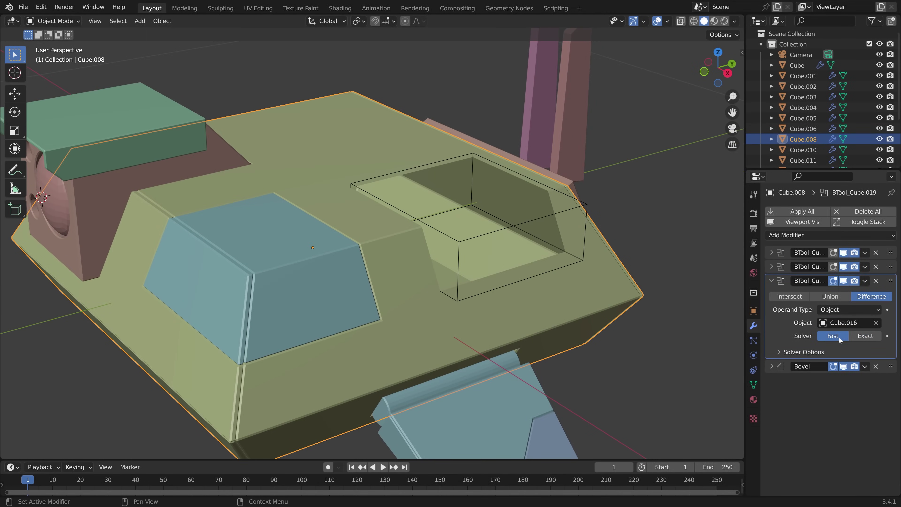
left_click(865, 337)
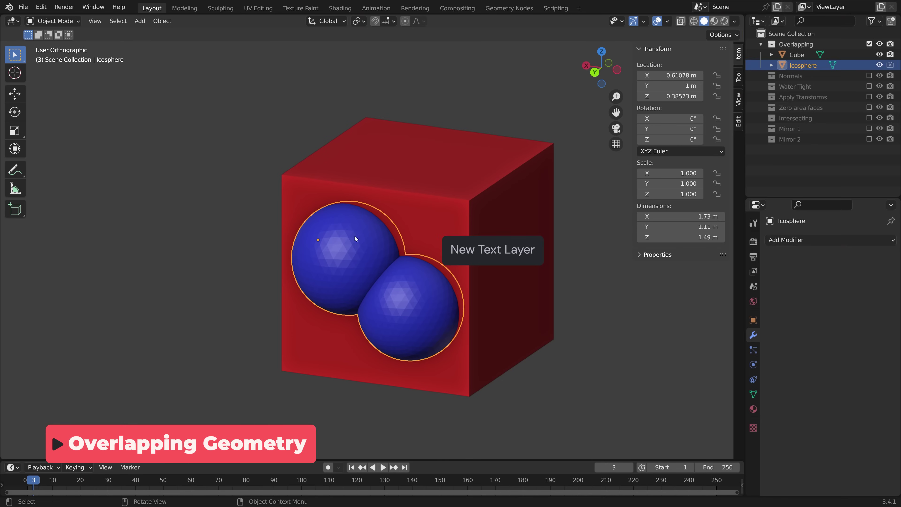
Step: Subtract the Icosphere from the red Cube with Brush Boolean Difference, using the Fast solver
middle_click_drag(398, 258, 430, 293)
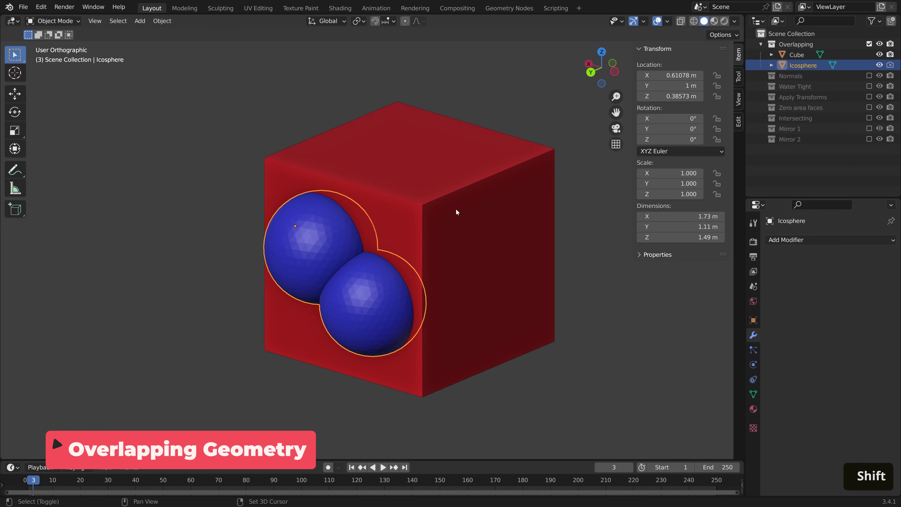
left_click(469, 214, "shift")
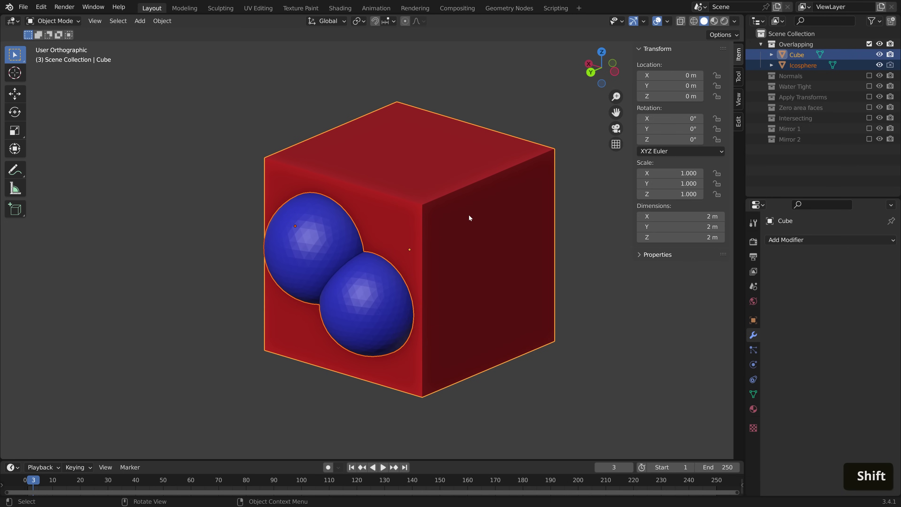
key("ctrl+shift+b")
left_click(444, 271)
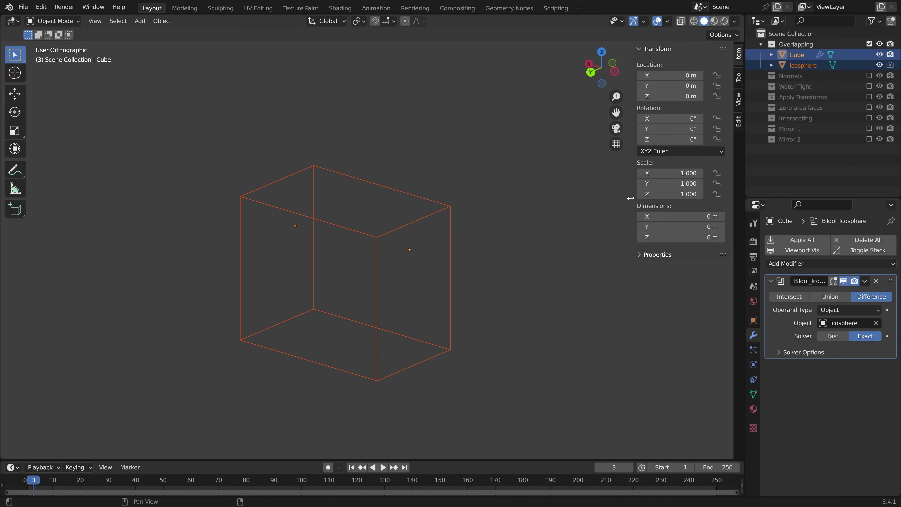
left_click(833, 337)
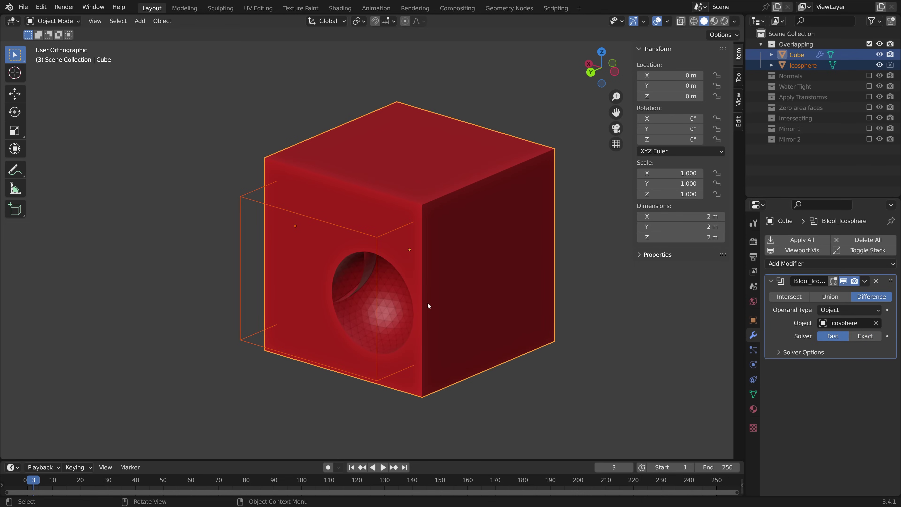
Step: In Edit Mode, select the Icosphere's lower sphere and test moving it, then undo the move
left_click(378, 237)
key("Tab")
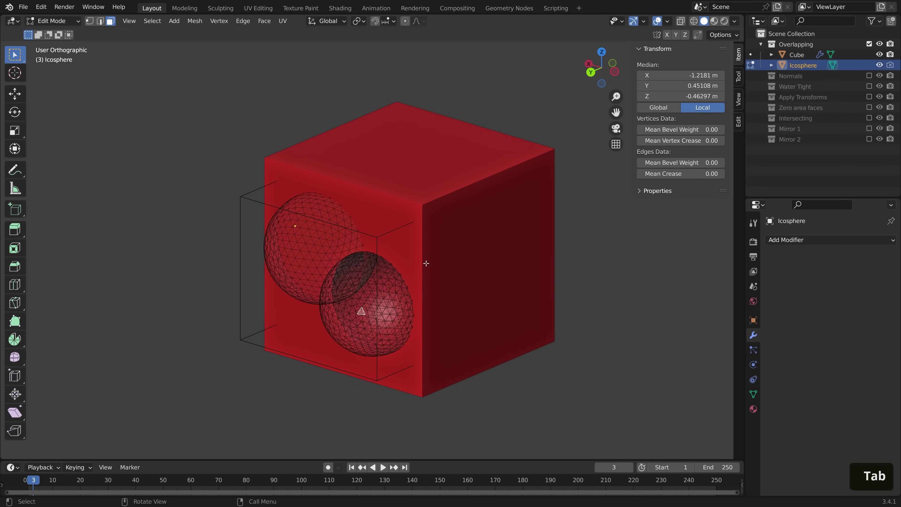
mouse_move(425, 262)
middle_mouse_down()
mouse_move(446, 251)
mouse_move(425, 246)
middle_mouse_up()
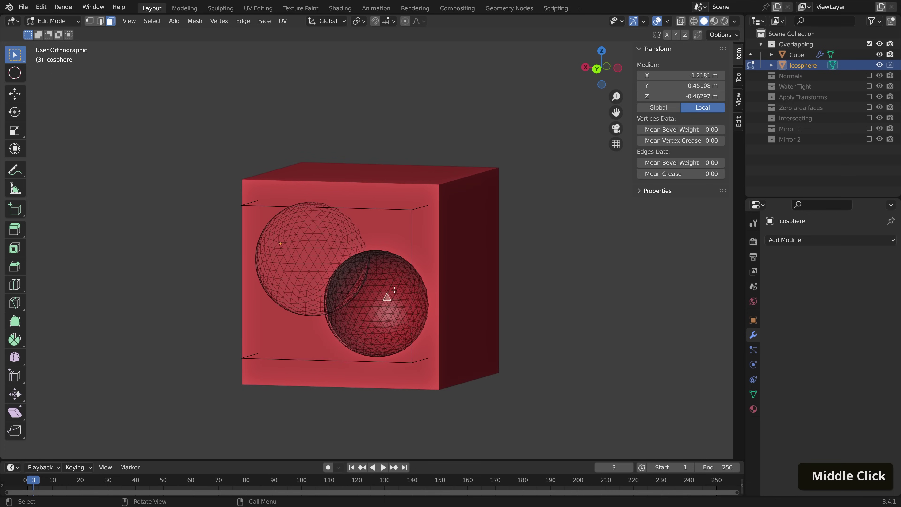
key("l")
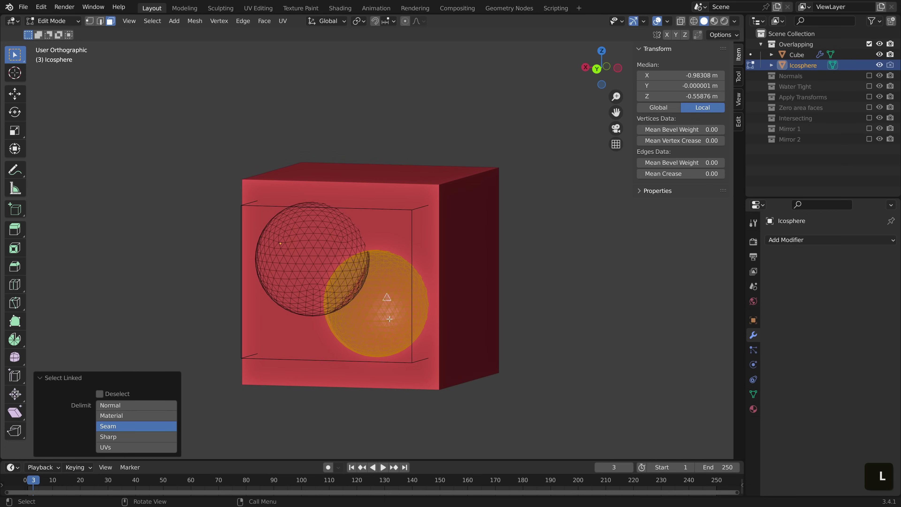
middle_click_drag(390, 319, 385, 290)
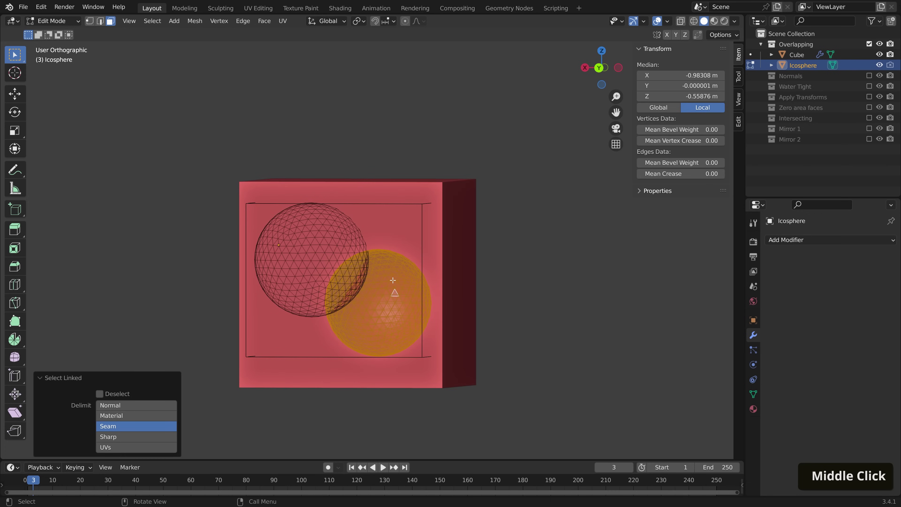
key("g")
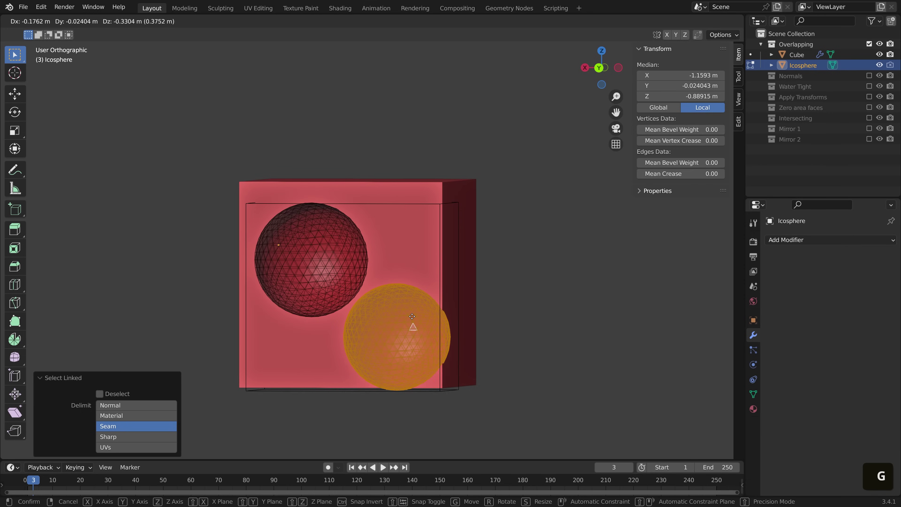
left_click(420, 332)
key("Tab")
middle_click_drag(483, 288, 419, 291)
key("ctrl+z")
key("Tab")
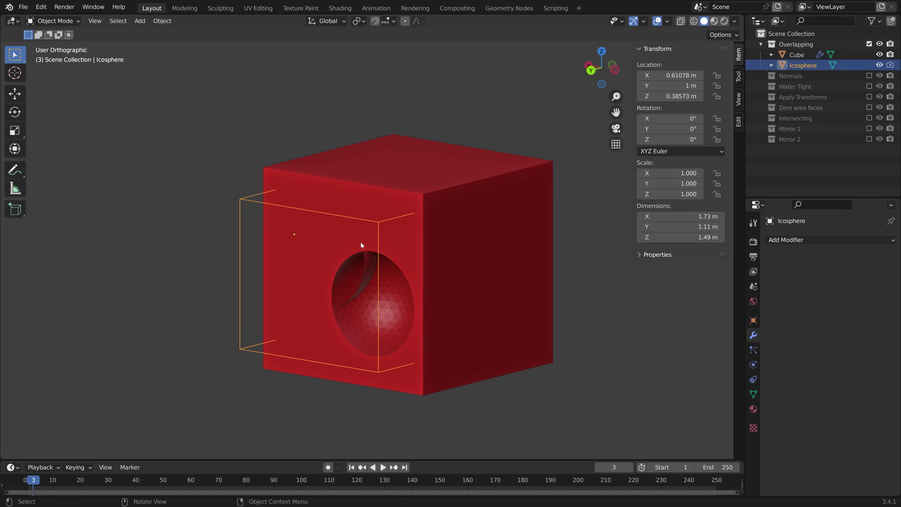
Step: Separate the lower sphere into its own object, Icosphere.008
key("Tab")
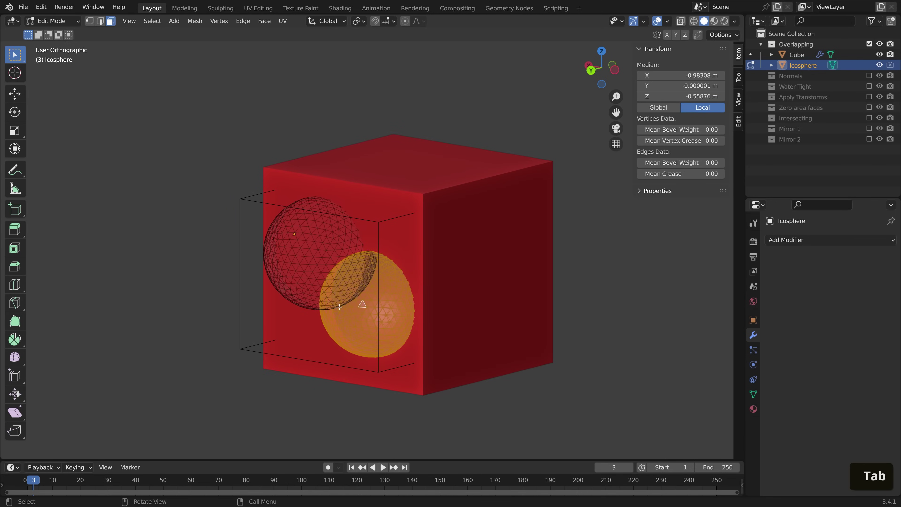
key("p")
left_click(365, 288)
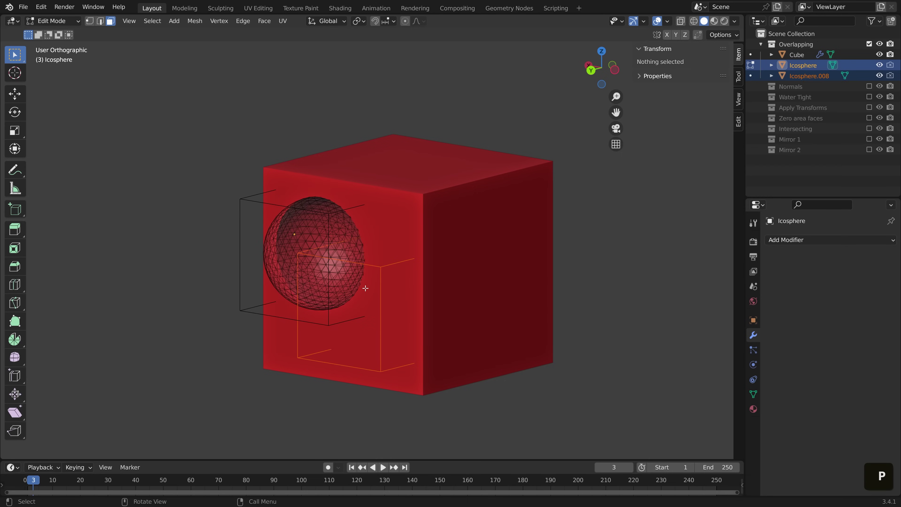
key("Tab")
Step: Subtract Icosphere.008 from the Cube with a second Brush Boolean Difference
left_click(382, 273)
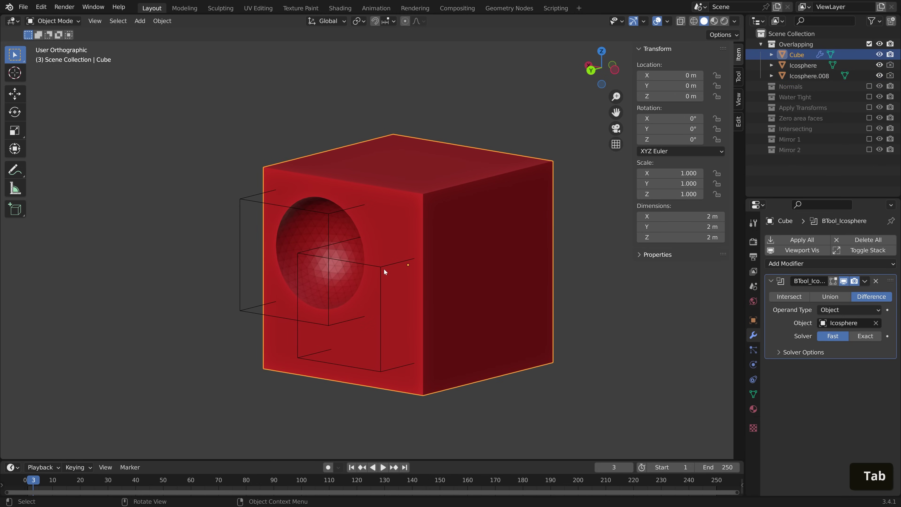
left_click(383, 268)
left_click(473, 206, "shift")
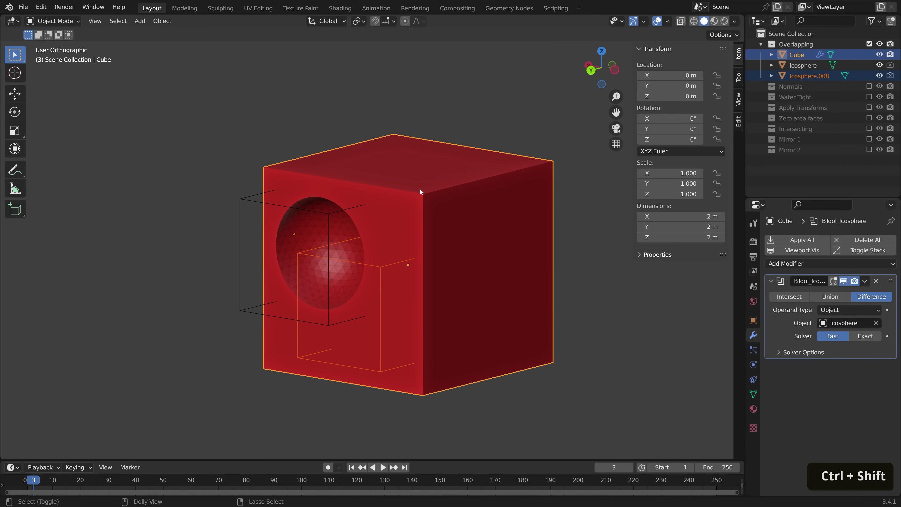
key("ctrl+shift+b")
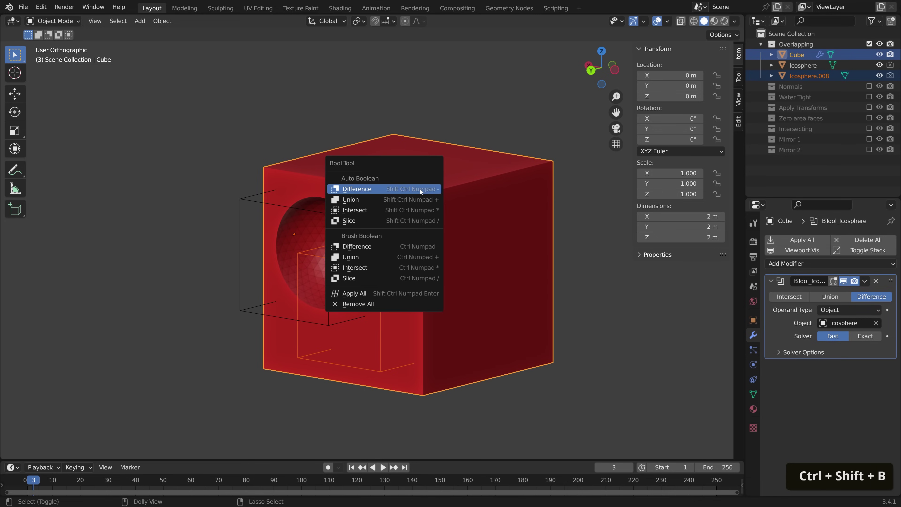
left_click(388, 248)
key("alt+a")
middle_click_drag(342, 262, 405, 383)
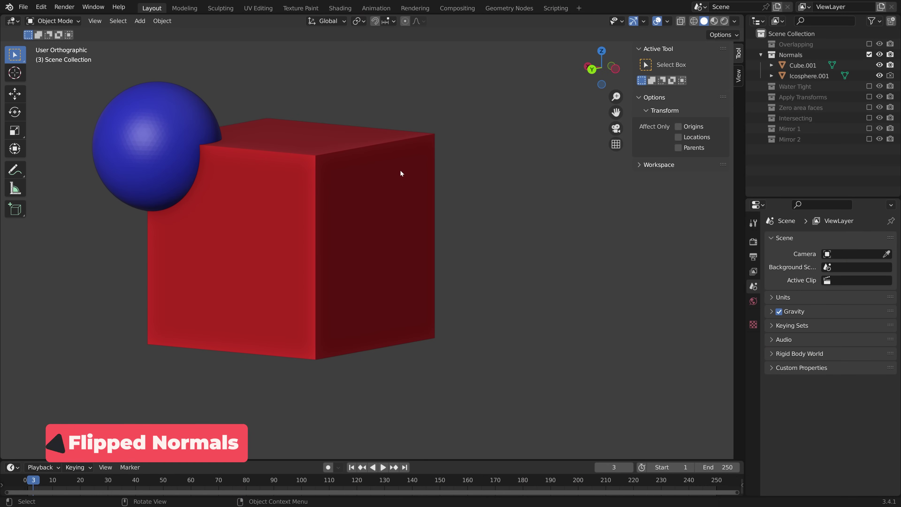
Step: Cut Icosphere.001 out of Cube.001's corner with a Brush Boolean Difference
middle_click_drag(401, 174, 279, 122, "shift")
middle_click_drag(429, 218, 395, 232)
left_click(241, 171)
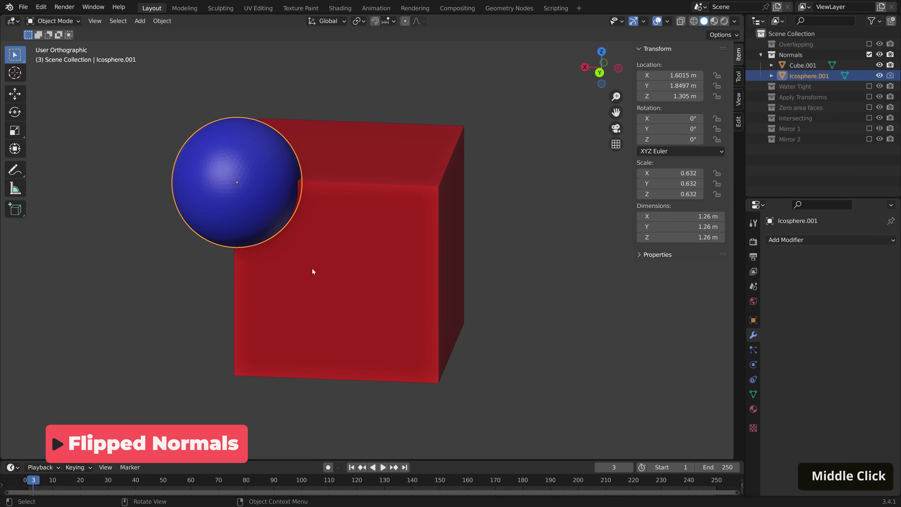
left_click(412, 283, "shift")
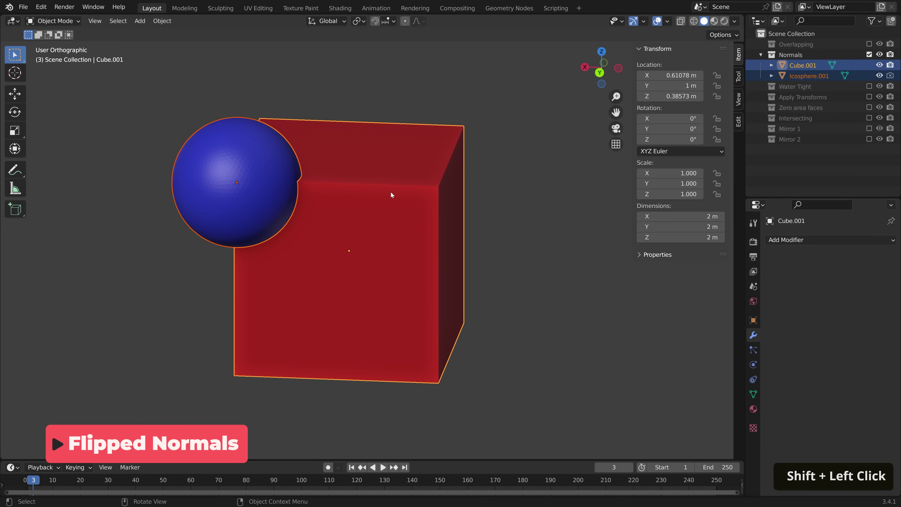
key("ctrl+shift+b")
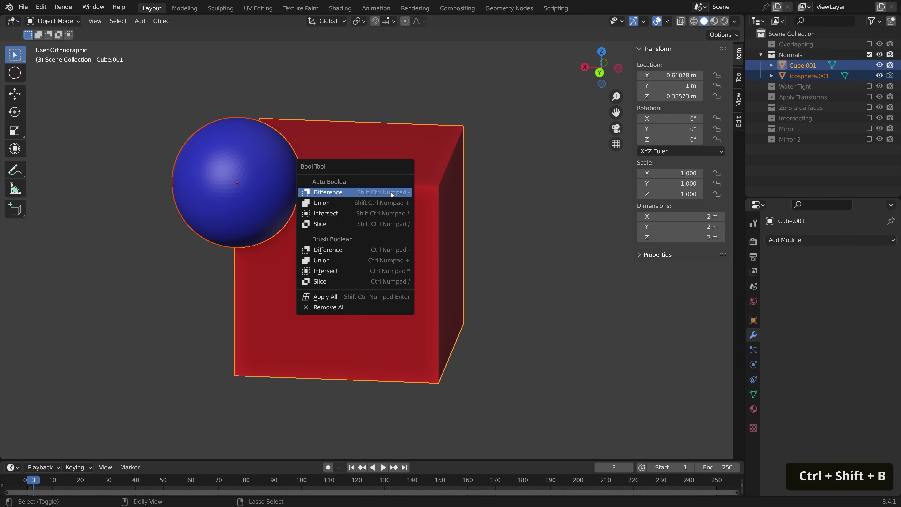
left_click(378, 251)
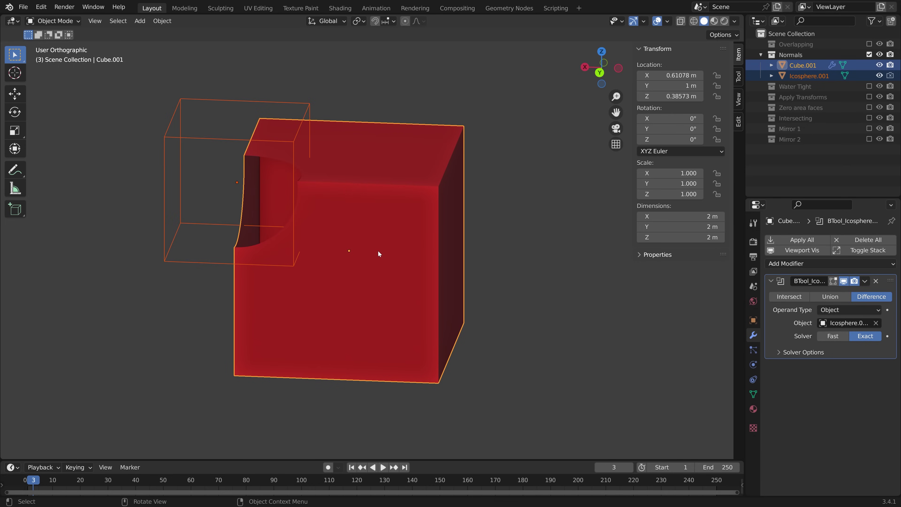
mouse_move(378, 250)
middle_mouse_down()
mouse_move(443, 214)
mouse_move(376, 218)
mouse_move(408, 239)
mouse_move(500, 267)
middle_mouse_up()
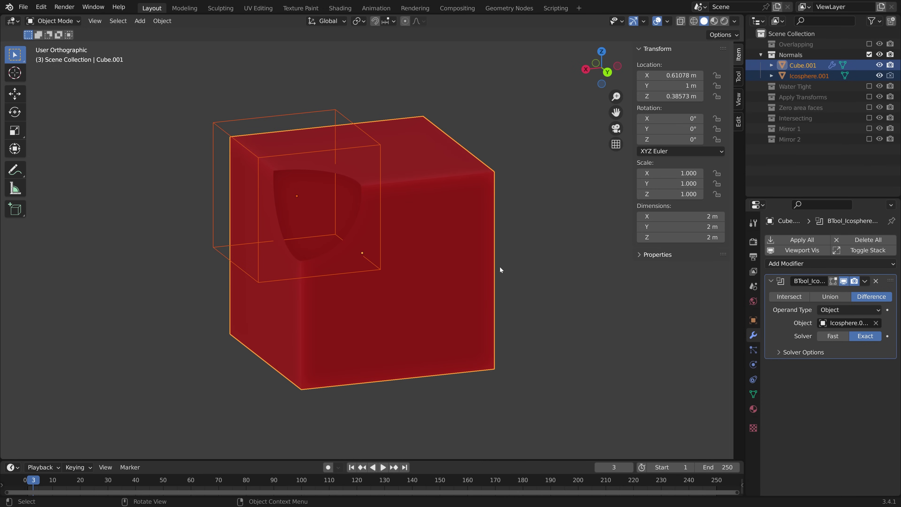
middle_click_drag(414, 222, 413, 248)
Step: Turn on the Face Orientation overlay to reveal the cube's inverted faces
left_click(667, 21)
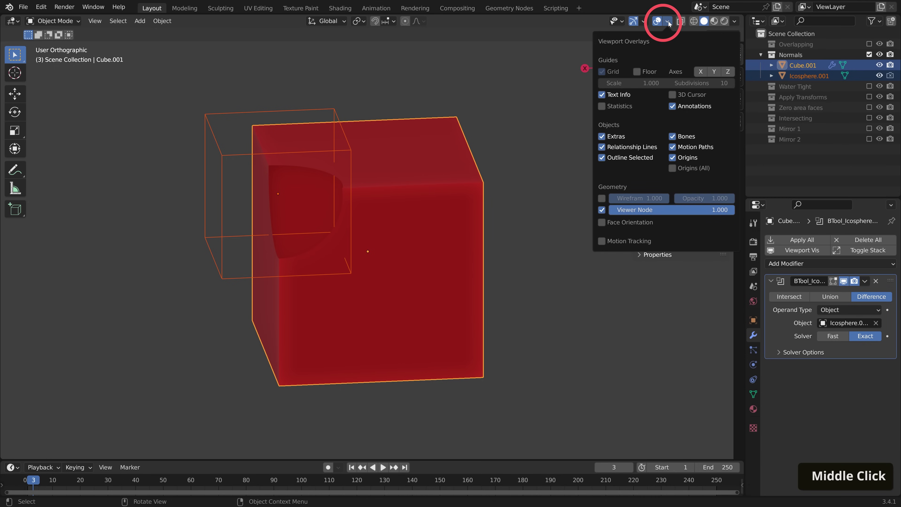
left_click(602, 223)
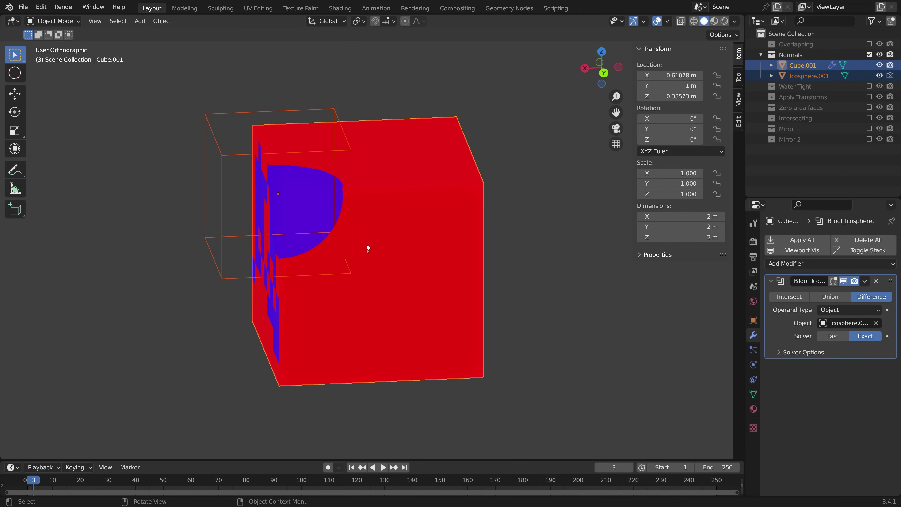
middle_click_drag(367, 244, 357, 222)
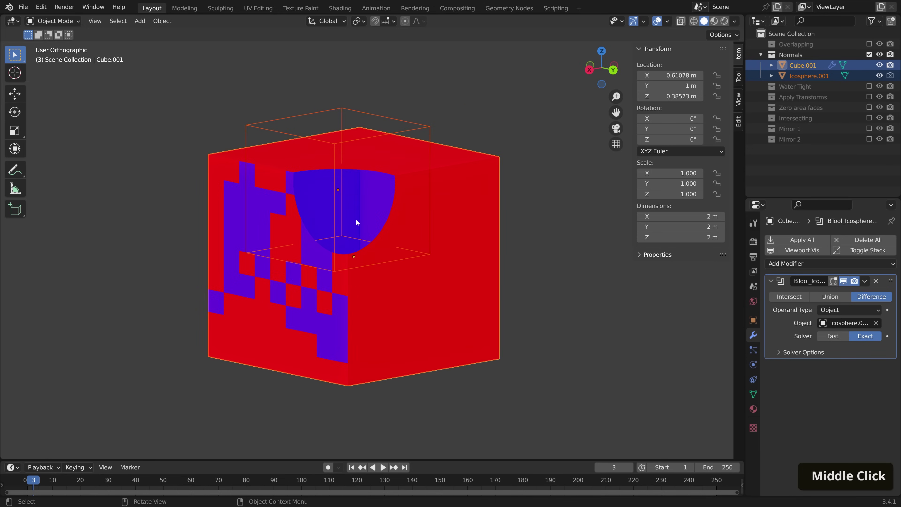
Step: Select all of Cube.001's faces in Edit Mode and recalculate the normals outward with Shift+N
left_click(483, 184)
middle_click_drag(482, 184, 499, 197)
key("Tab")
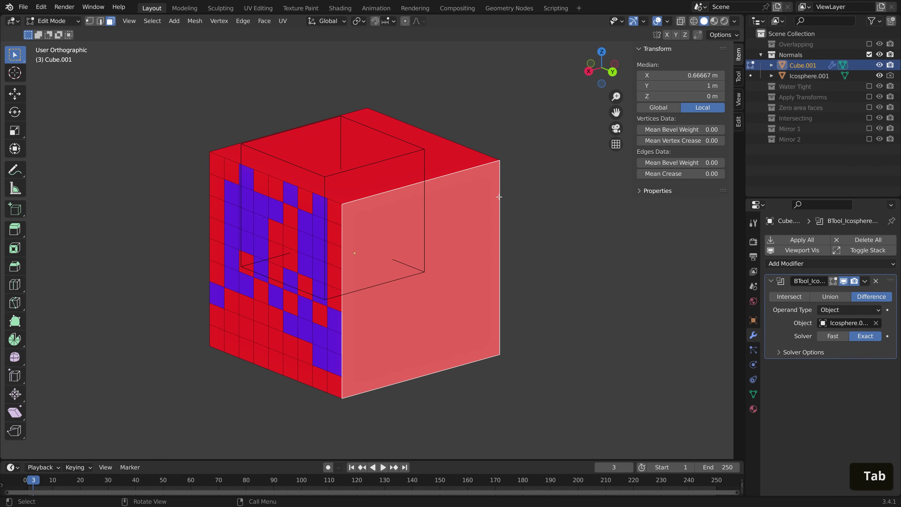
key("a")
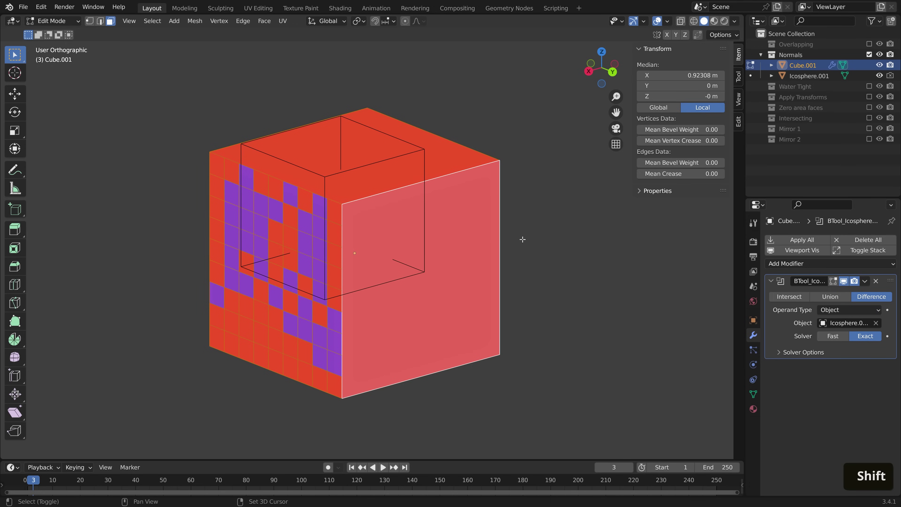
key("shift+n")
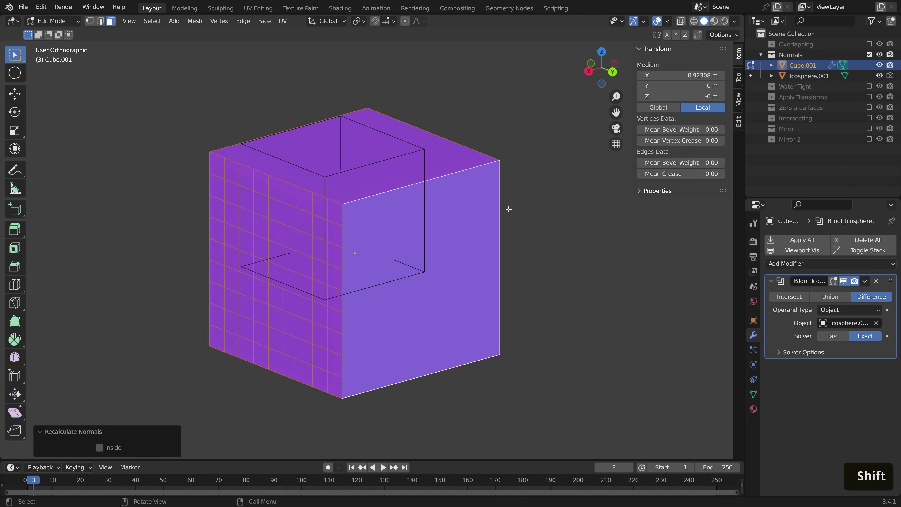
key("Tab")
mouse_move(512, 213)
middle_mouse_down()
mouse_move(464, 232)
mouse_move(503, 213)
middle_mouse_up()
left_click(668, 21)
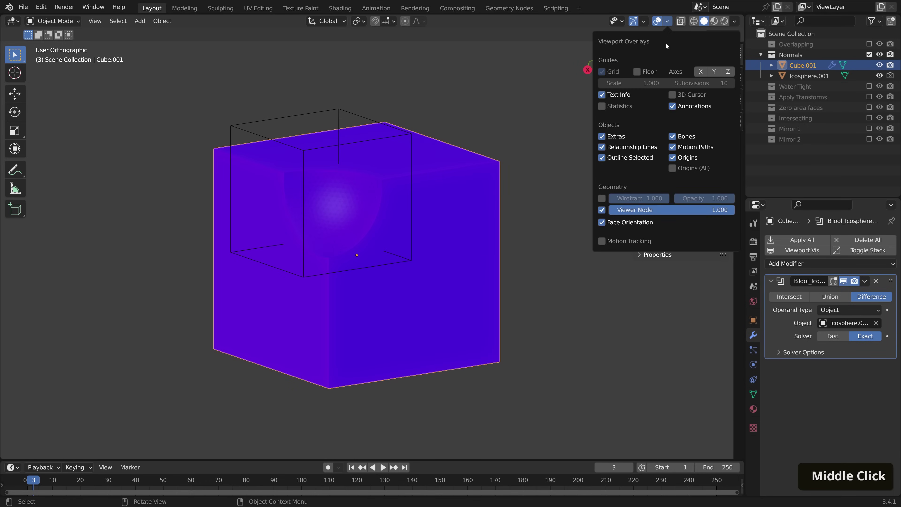
Step: Turn off the Face Orientation overlay
left_click(602, 221)
middle_click_drag(472, 245, 428, 239)
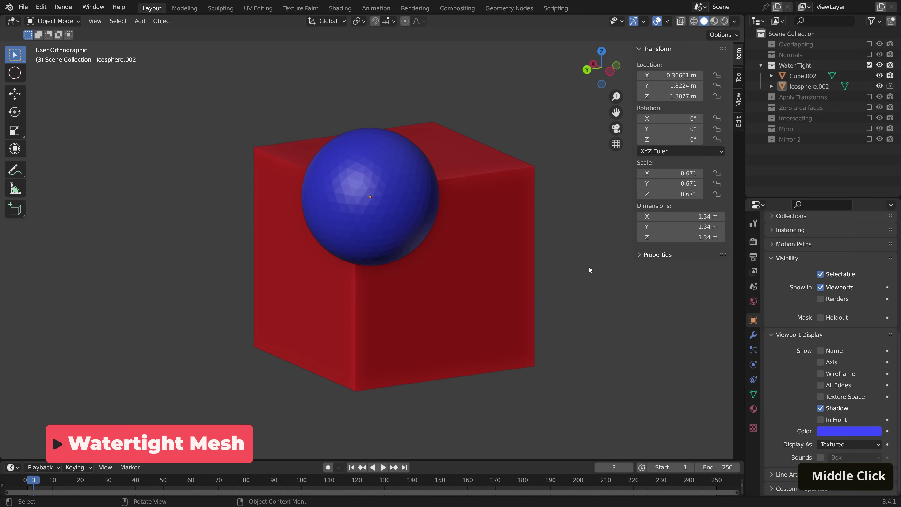
middle_click_drag(588, 267, 373, 129)
Step: Subtract Icosphere.002 from Cube.002 with a Difference boolean and check its modifier settings
left_click(344, 161)
middle_click_drag(444, 219, 419, 324)
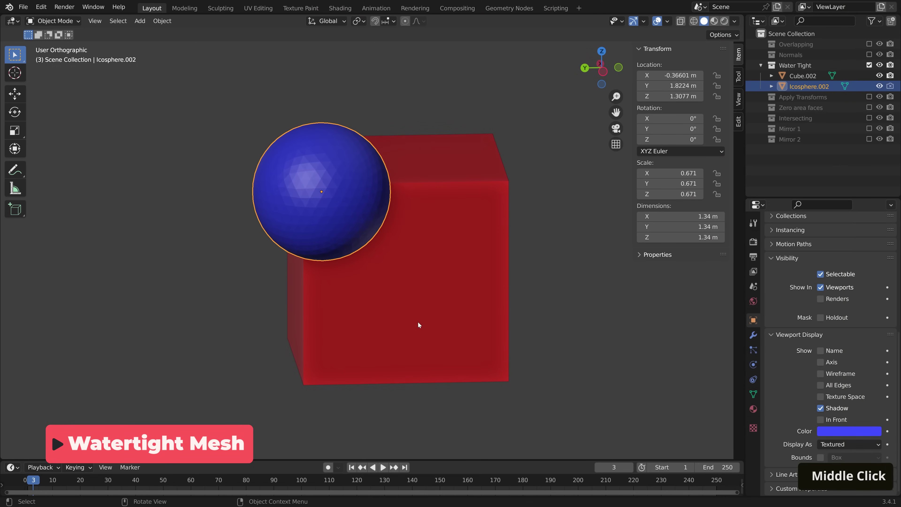
left_click(463, 224, "shift")
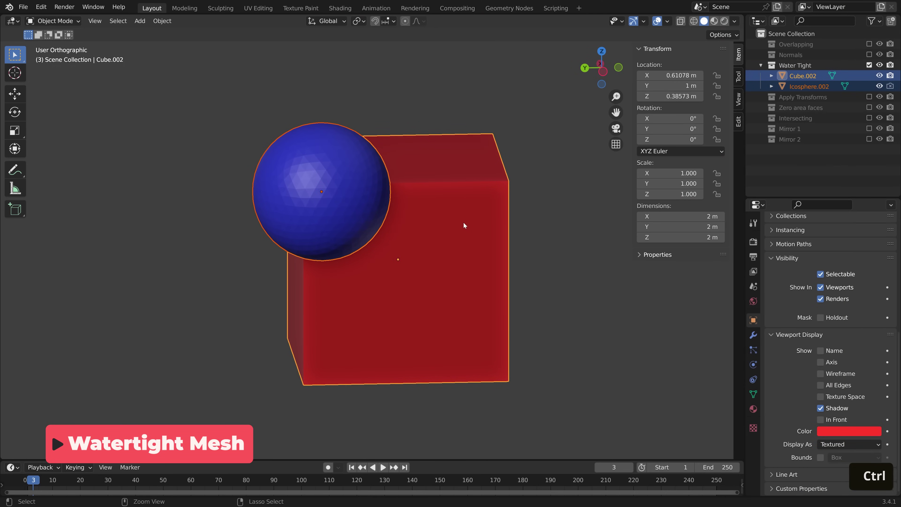
key("ctrl+shift+b")
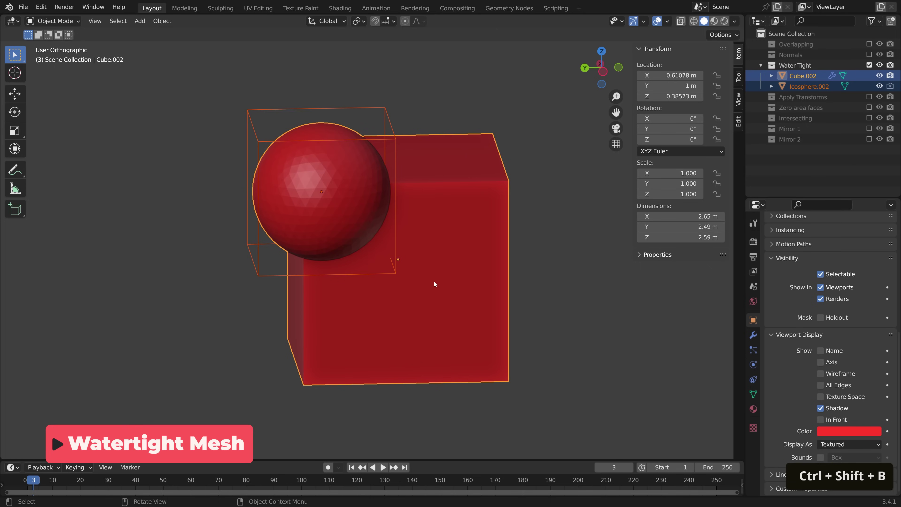
middle_click_drag(397, 286, 421, 295)
double_click(753, 336)
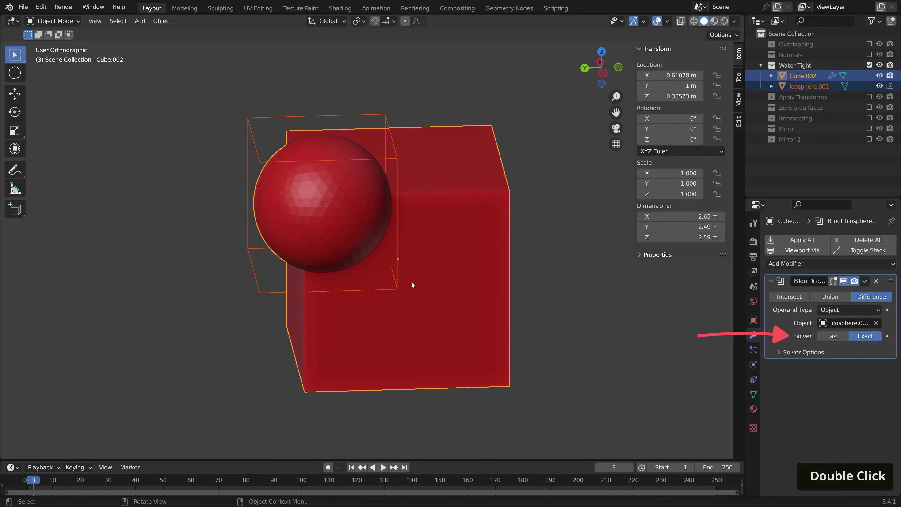
mouse_move(457, 254)
middle_mouse_down()
mouse_move(420, 228)
mouse_move(394, 224)
middle_mouse_up()
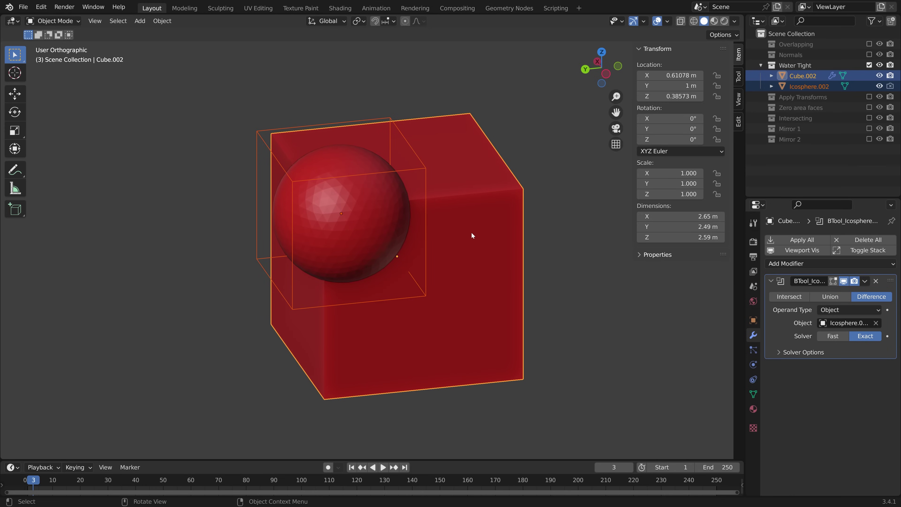
left_click(483, 203)
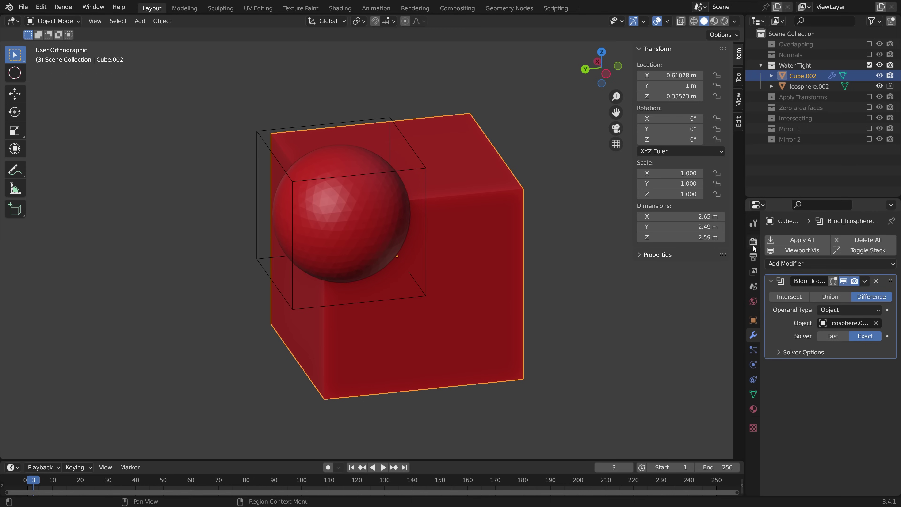
Step: Add a Weld modifier above Cube.002's BTool boolean with a 0.0034 m merge distance
left_click(808, 263)
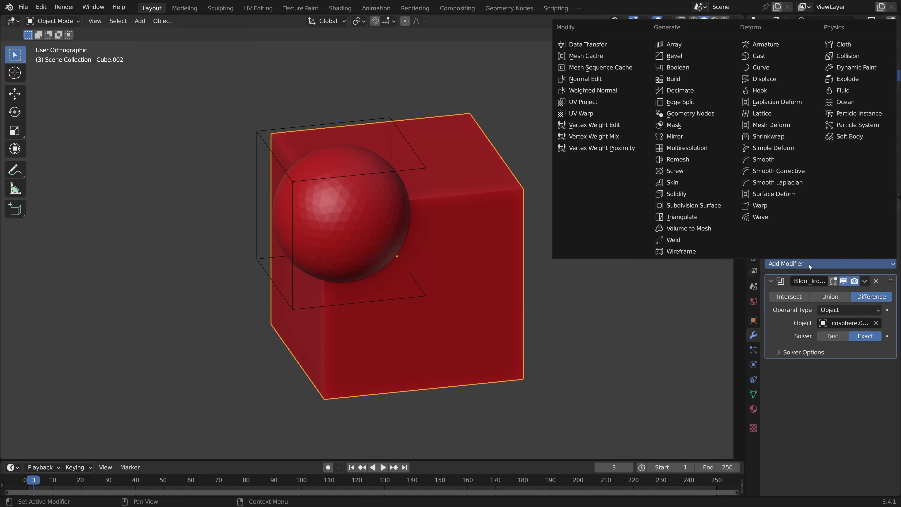
left_click(687, 242)
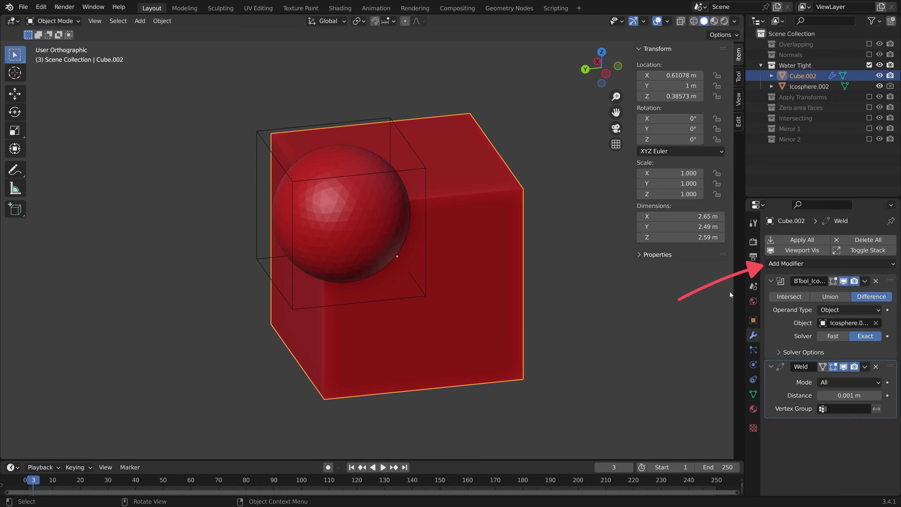
left_click_drag(892, 369, 879, 277)
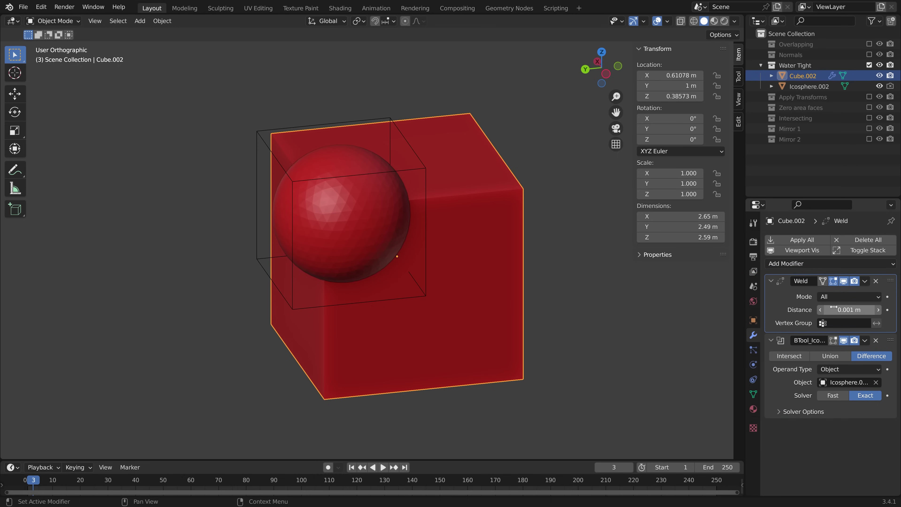
left_click(843, 310, "shift")
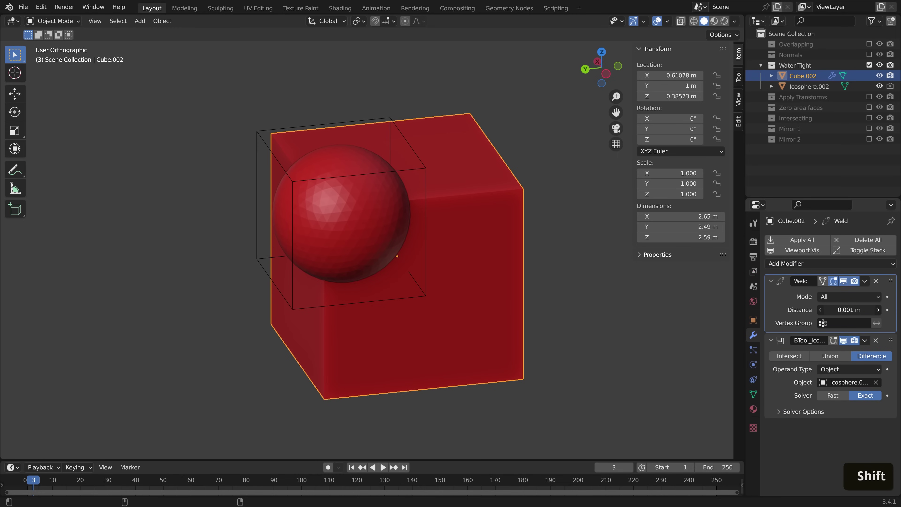
mouse_move(844, 309)
left_mouse_down("shift")
mouse_move(852, 310)
mouse_move(844, 298)
left_mouse_up("shift")
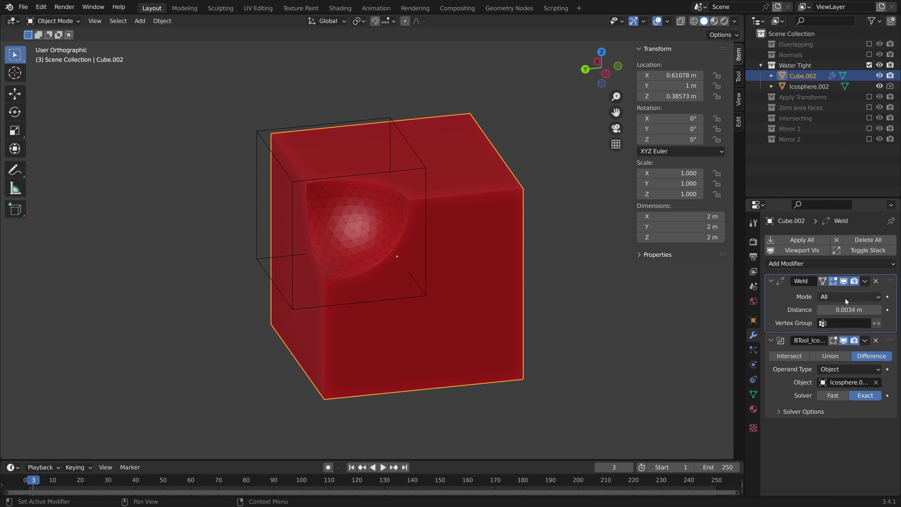
Step: Delete the Weld modifier and select the cube's non-manifold vertices in Edit Mode
left_click(876, 281)
middle_click_drag(462, 234, 482, 228)
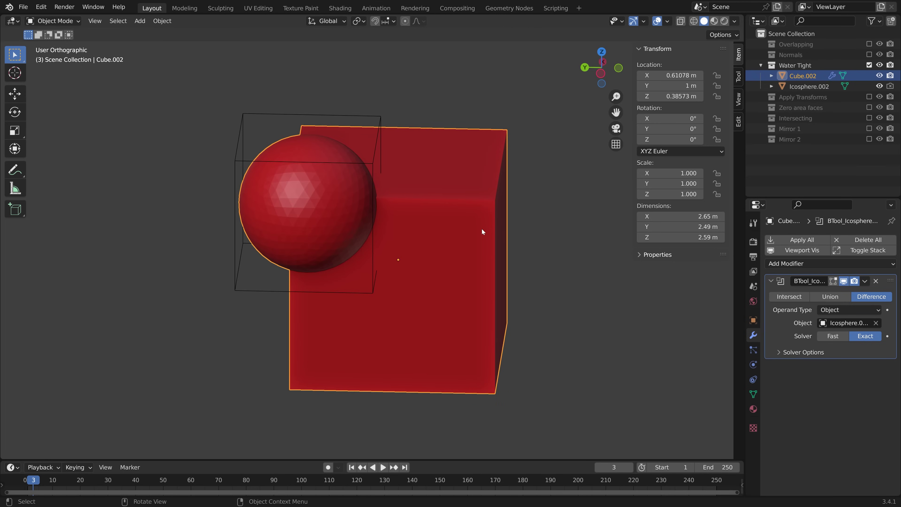
key("Tab")
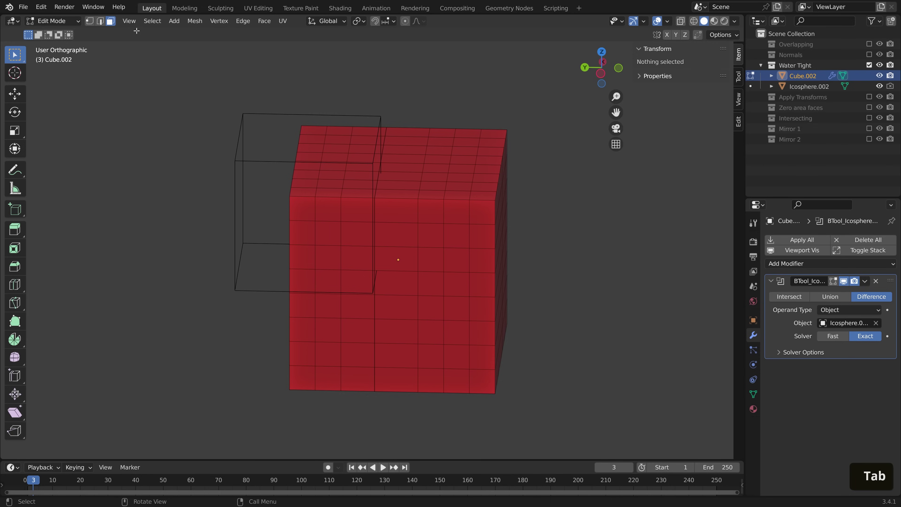
left_click(90, 22)
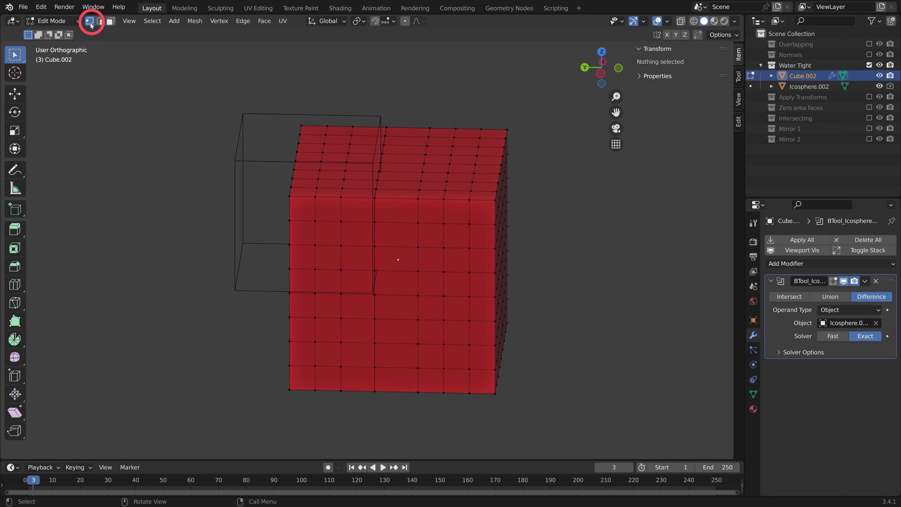
left_click(152, 21)
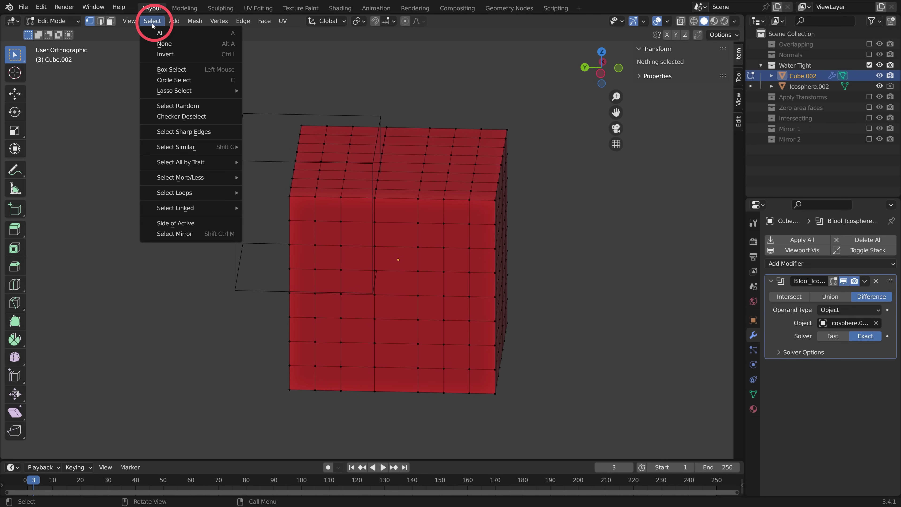
mouse_move(202, 160)
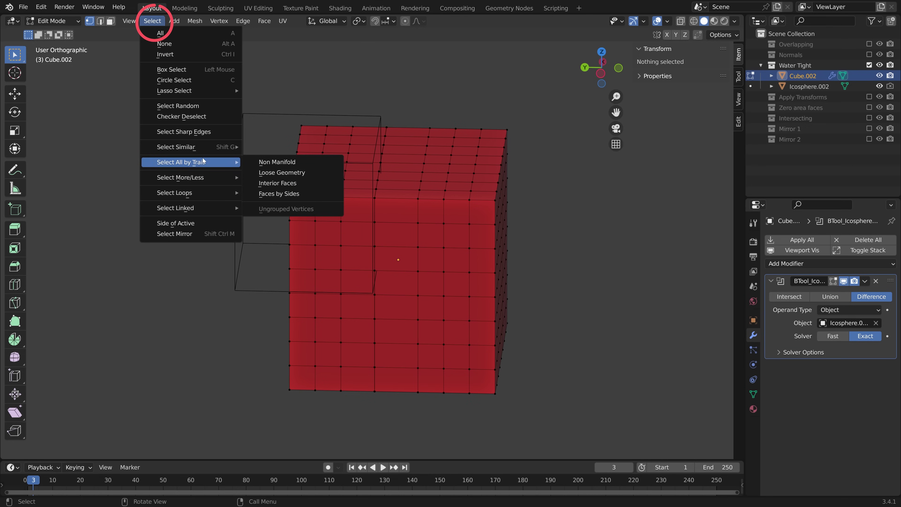
left_click(287, 162)
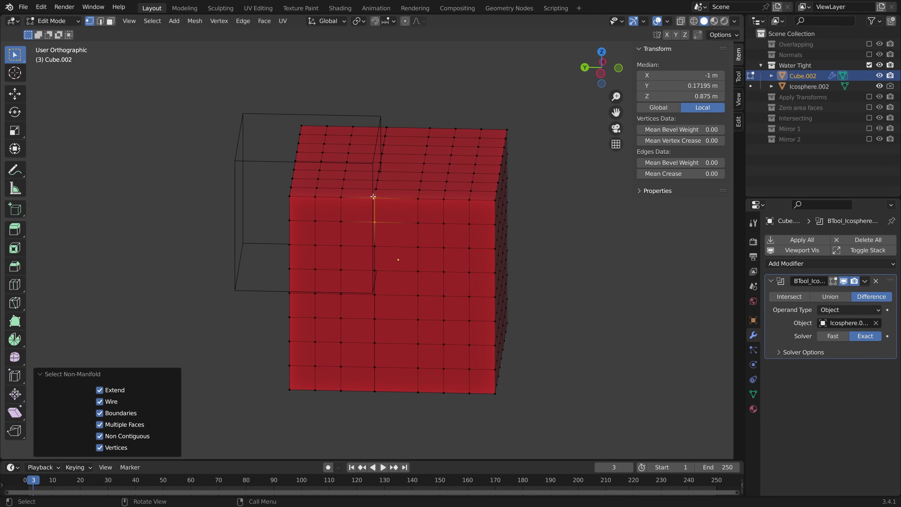
Step: Show the boolean in edit mode, fill the open seam with F, and return to Object Mode
key("KP_Decimal")
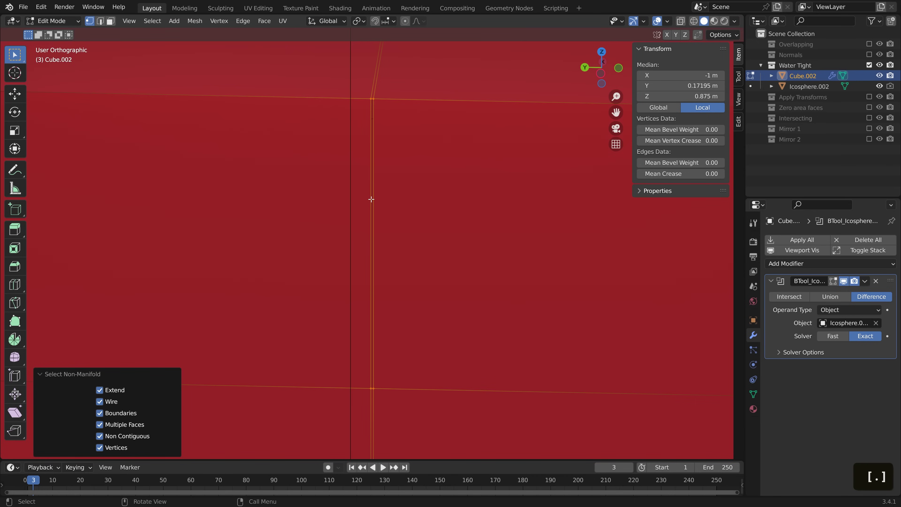
middle_click_drag(371, 199, 438, 235)
scroll(376, 188, "down", 6)
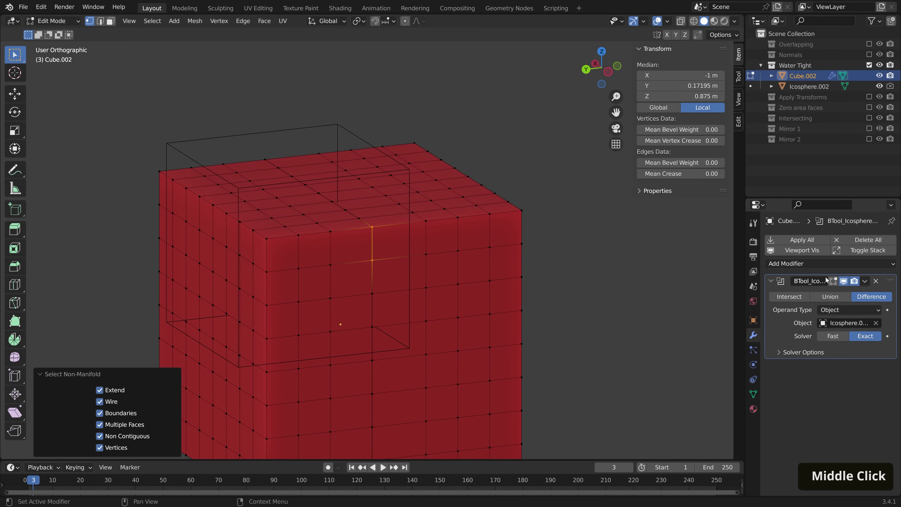
left_click(833, 282)
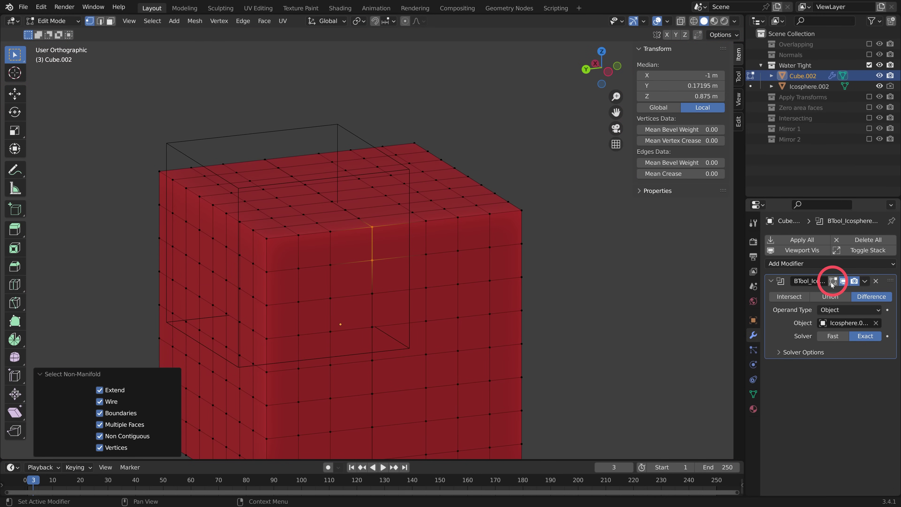
middle_click_drag(387, 249, 420, 235)
scroll(402, 246, "up", 5)
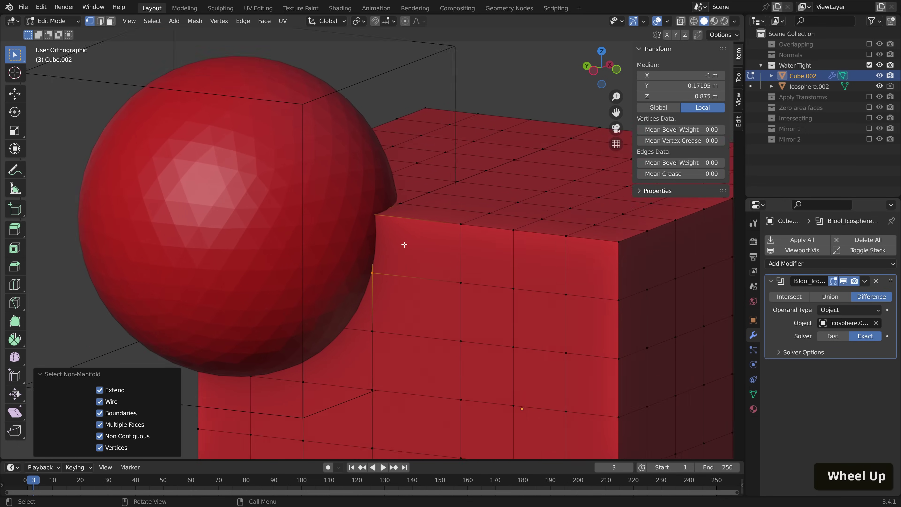
key("f")
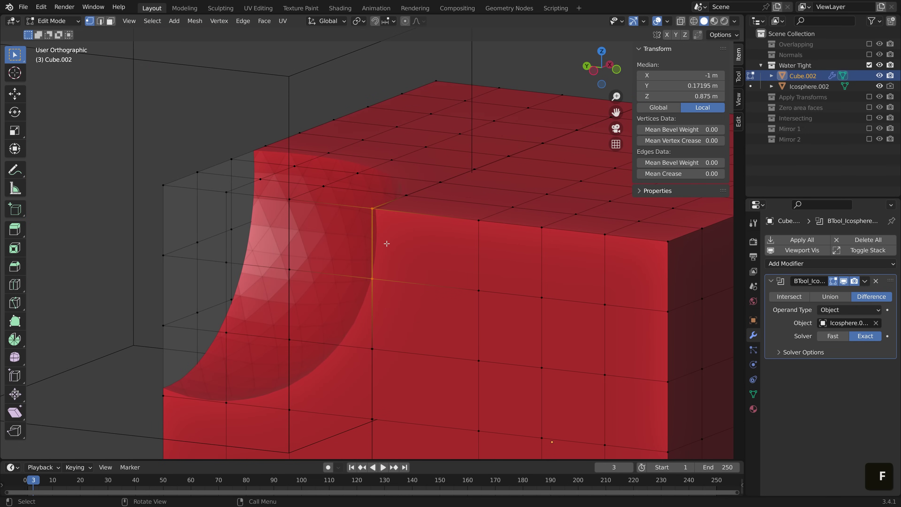
scroll(390, 234, "up", 3)
key("Tab")
scroll(411, 227, "down", 5)
middle_click_drag(396, 266, 326, 255)
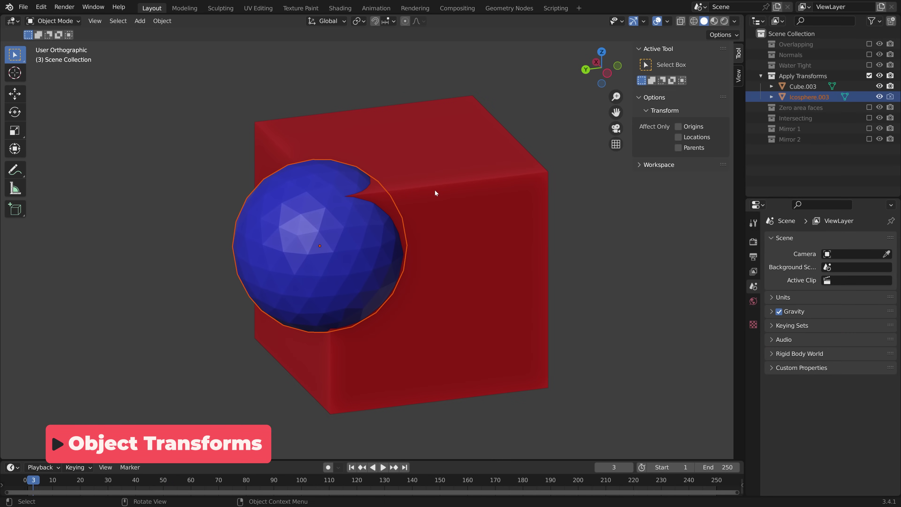
Step: Cut the sphere out of the cube with a Brush Boolean Difference
left_click(321, 253)
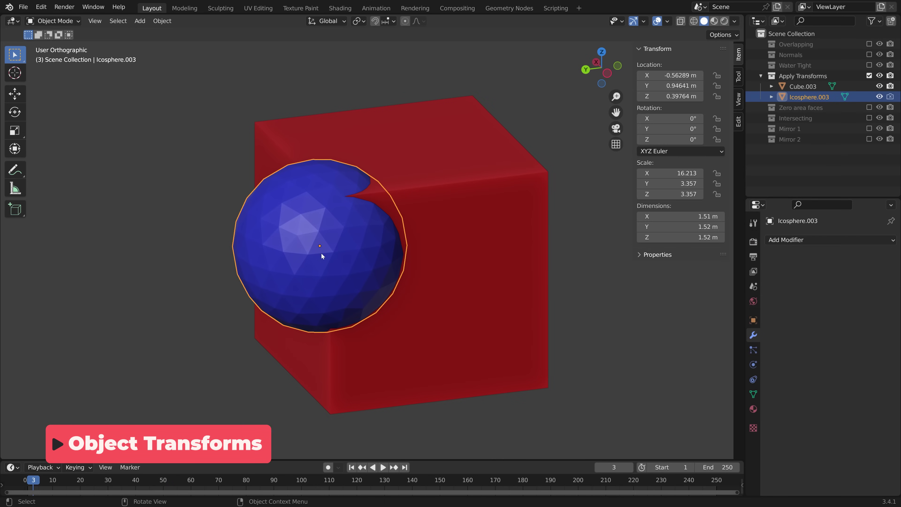
left_click(441, 237, "shift")
key("ctrl+shift+b")
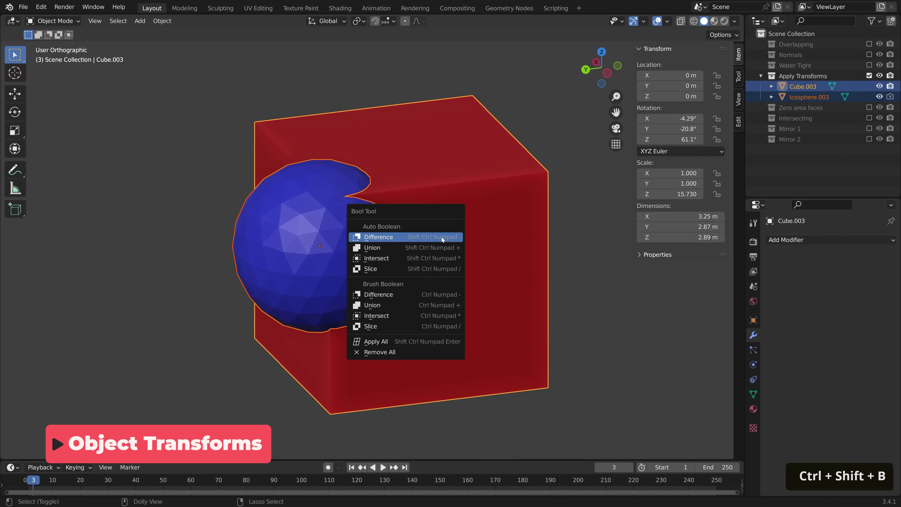
left_click(413, 302)
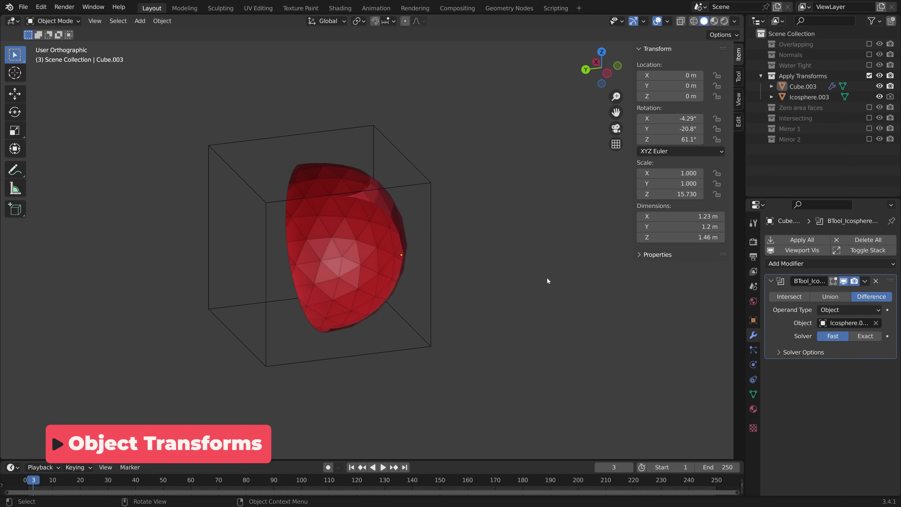
middle_click_drag(547, 279, 453, 260)
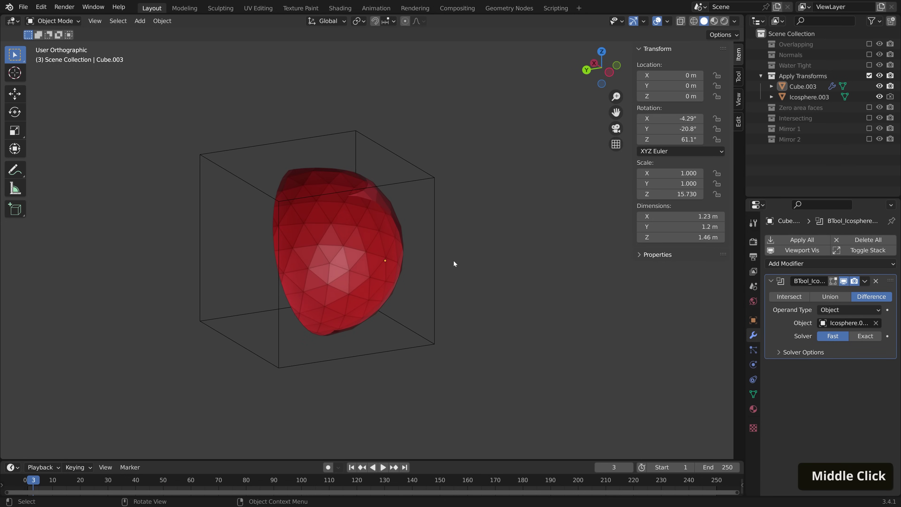
Step: Apply all transforms to the cube
left_click(803, 86)
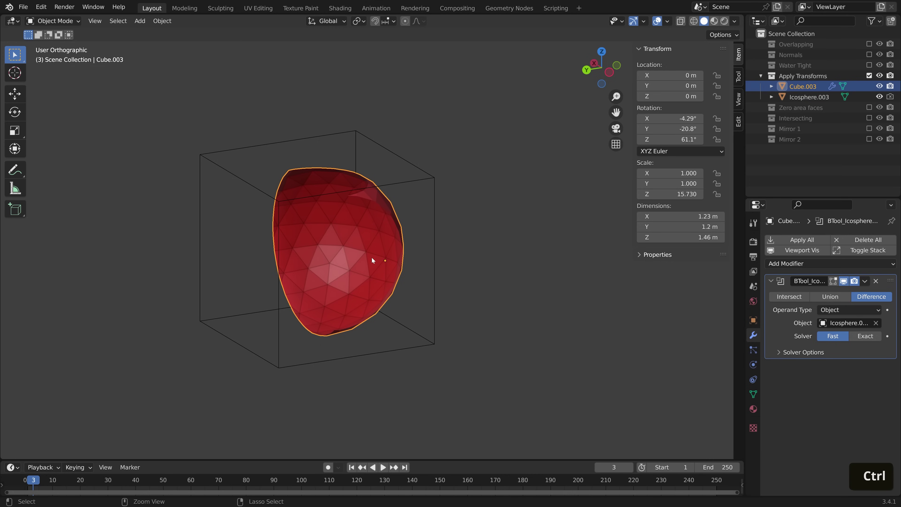
key("ctrl+a")
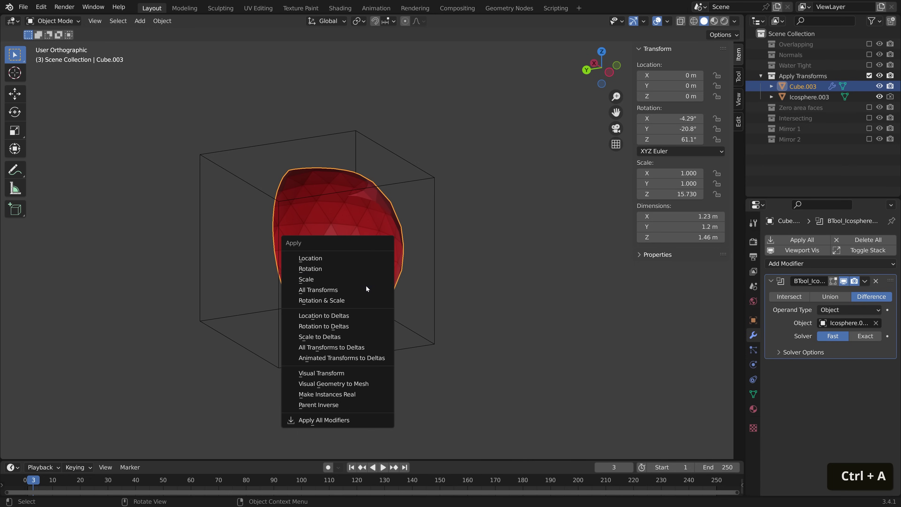
left_click(342, 289)
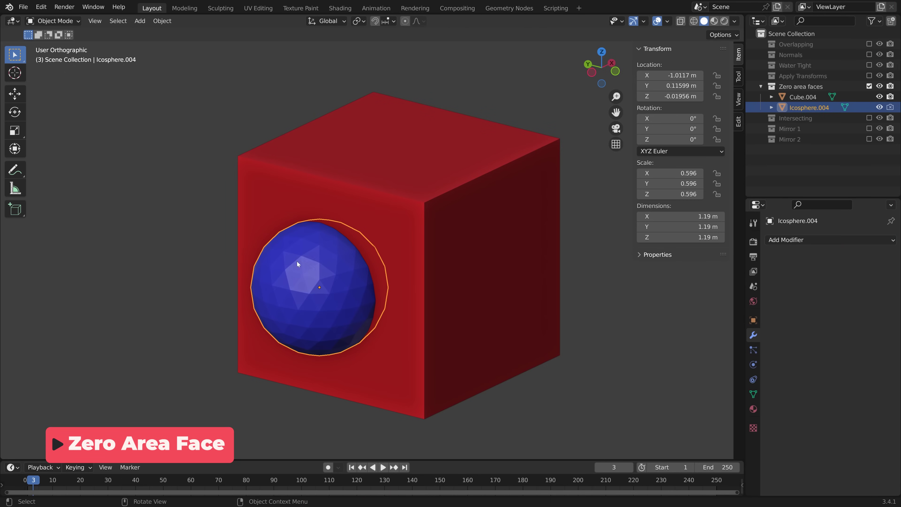
Step: Subtract Icosphere.004 from Cube.004 with a Brush Boolean Difference
left_click(434, 230, "shift")
key("ctrl+shift+b")
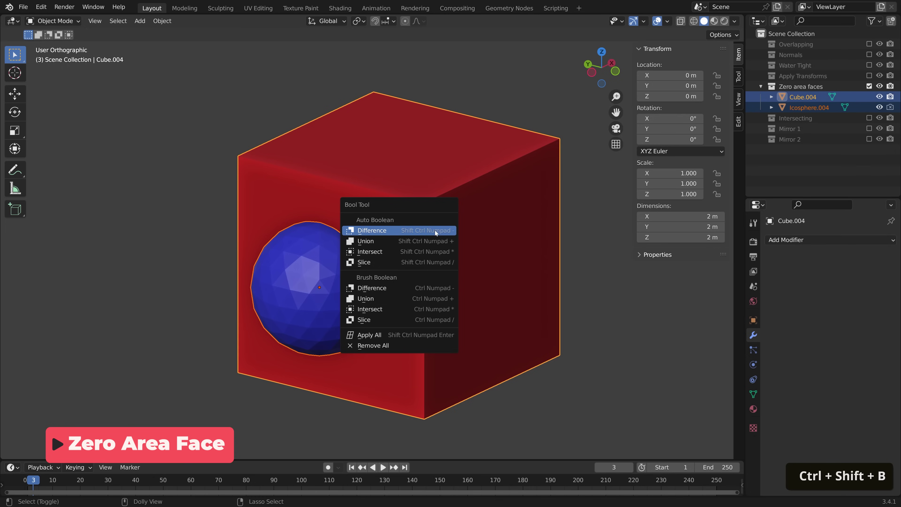
left_click(407, 290)
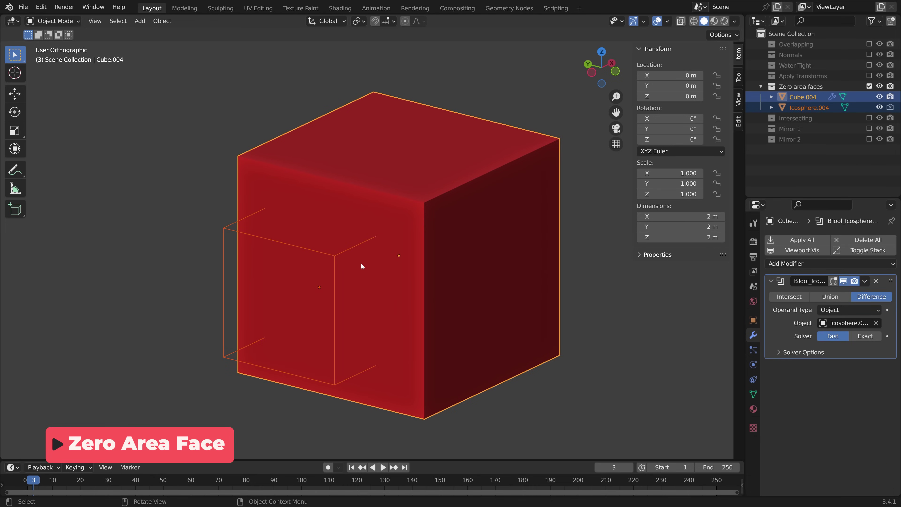
mouse_move(461, 328)
middle_mouse_down()
mouse_move(423, 290)
mouse_move(499, 236)
mouse_move(562, 249)
mouse_move(578, 302)
mouse_move(504, 328)
mouse_move(463, 330)
middle_mouse_up()
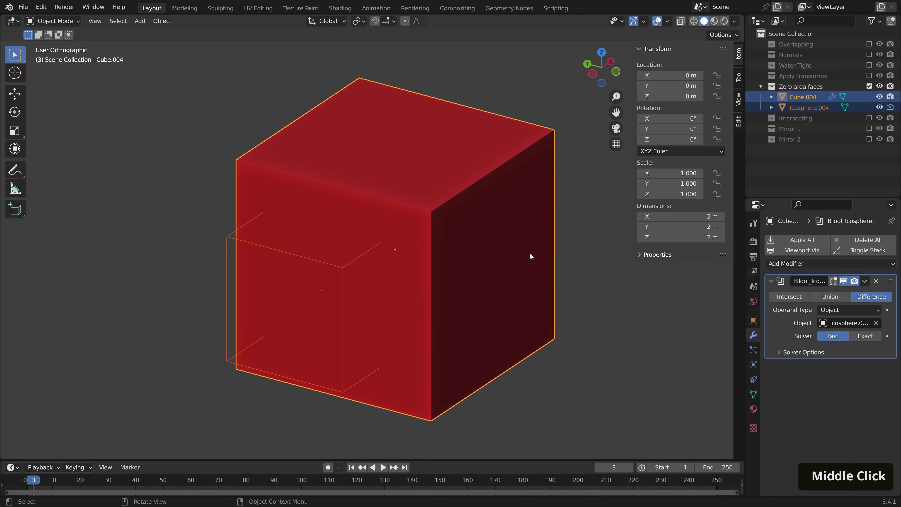
Step: Turn on the wireframe overlay and select only Cube.004
left_click(667, 21)
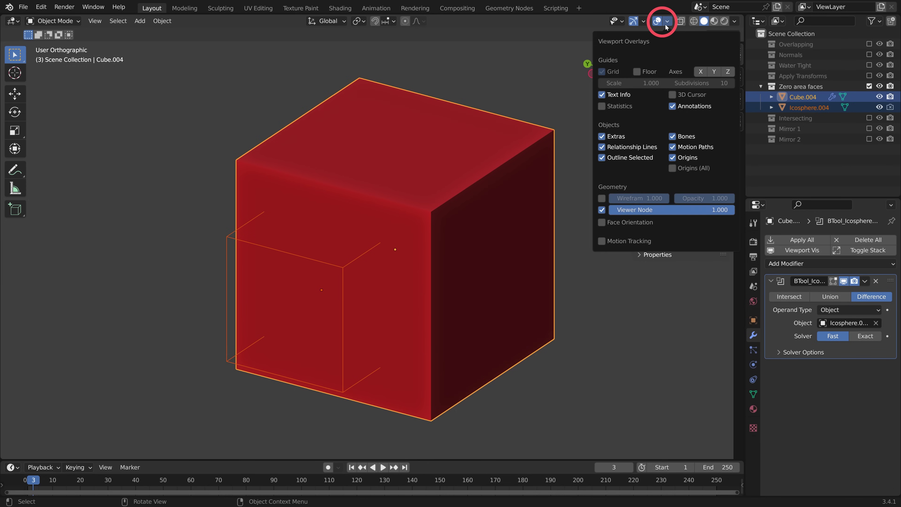
left_click(602, 198)
left_click(390, 247)
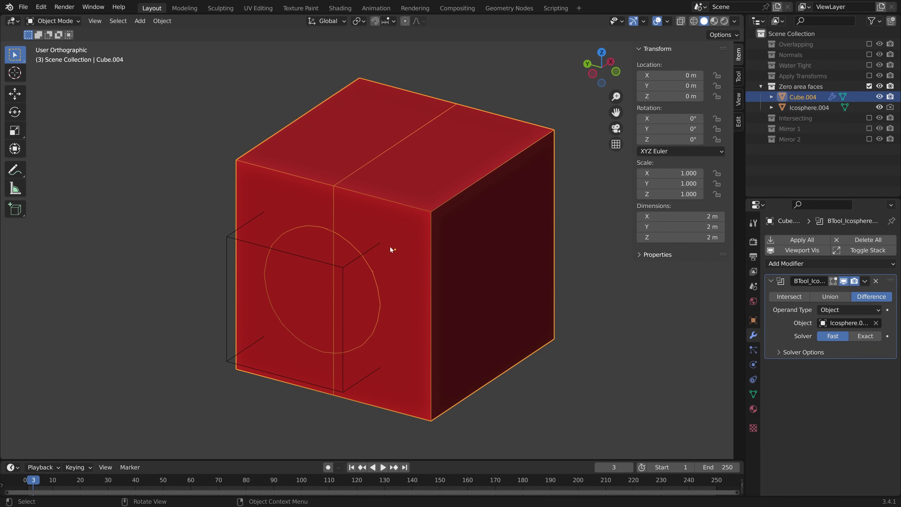
middle_click_drag(425, 149, 392, 212, "shift")
Step: In edge select mode, grab the cube's top edge to inspect it, then cancel the move
key("Tab")
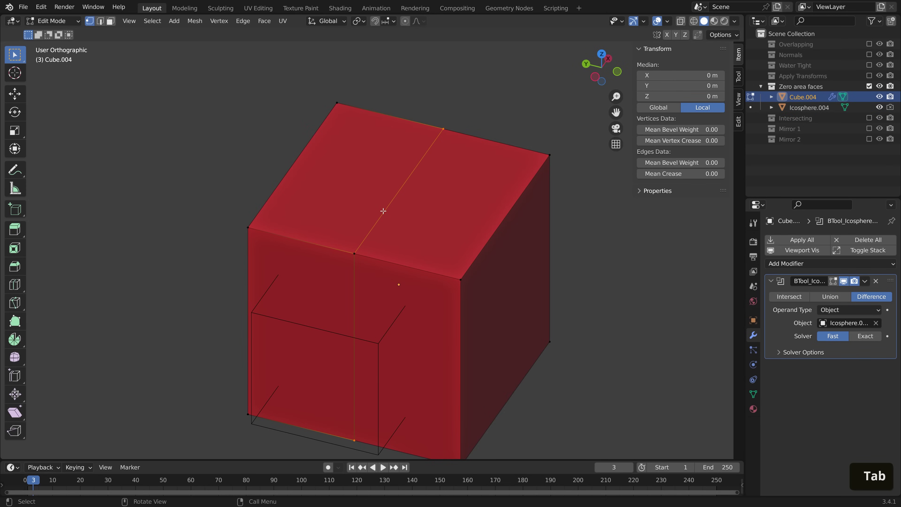
scroll(383, 210, "up", 2)
key("2")
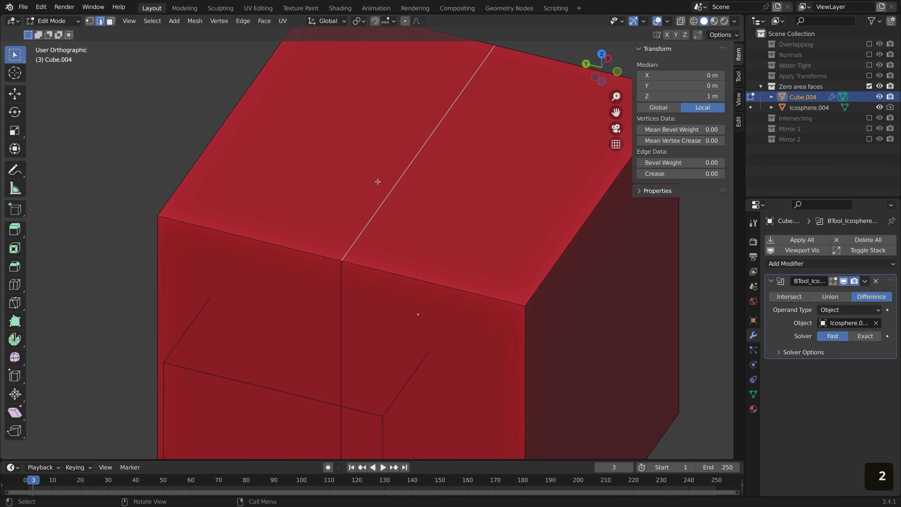
key("g")
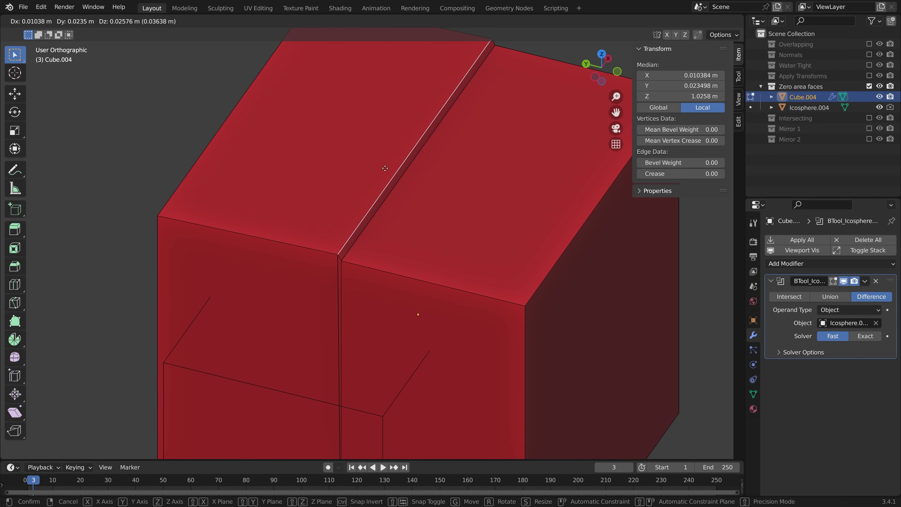
right_click(387, 184)
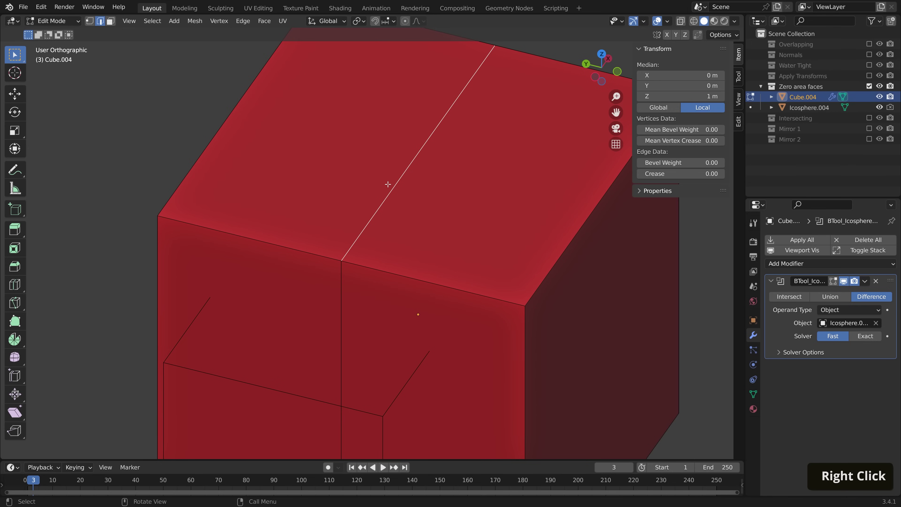
Step: Enable the Boolean modifier's display in Edit Mode on Cube.004
key("Tab")
scroll(392, 185, "down", 3)
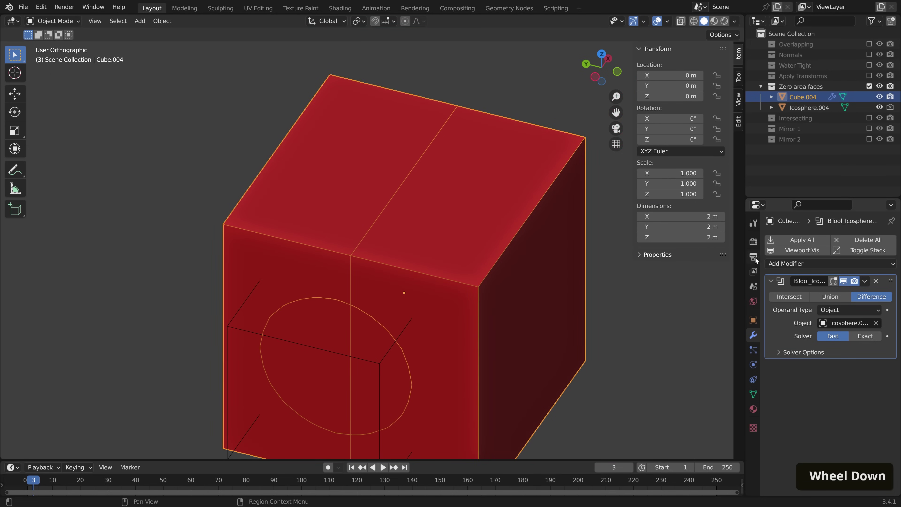
middle_click_drag(497, 197, 413, 189)
key("Tab")
key("Tab")
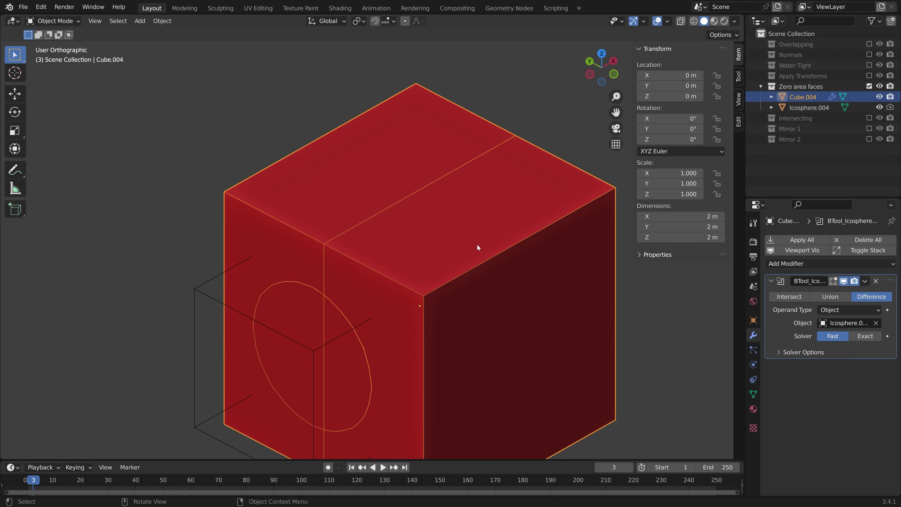
left_click(834, 282)
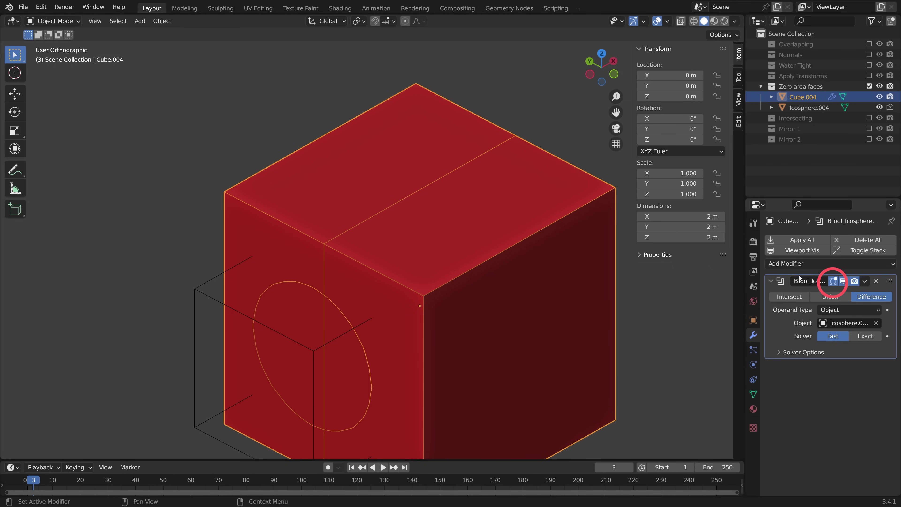
Step: Select all and merge vertices by distance, removing 4, then return to Object Mode
key("Tab")
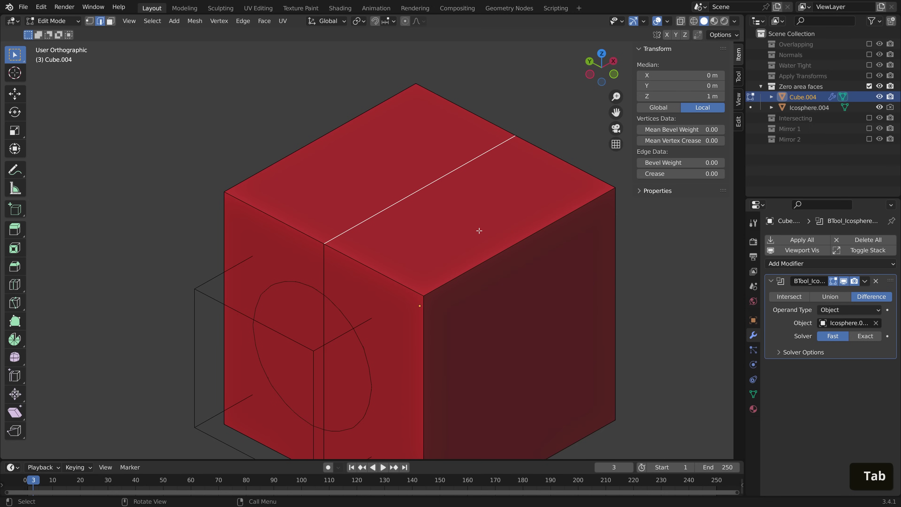
key("a")
key("m")
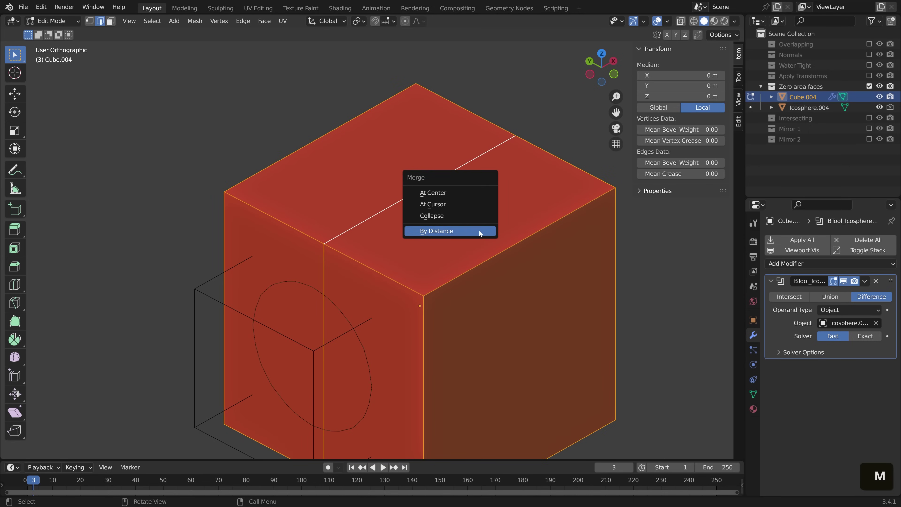
left_click(460, 231)
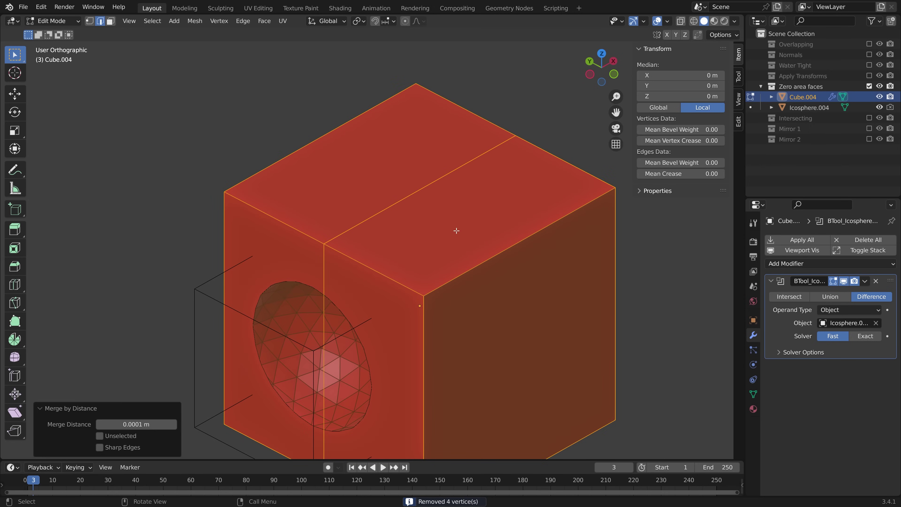
key("Tab")
mouse_move(310, 269)
middle_mouse_down()
mouse_move(399, 200)
mouse_move(427, 236)
mouse_move(431, 219)
mouse_move(297, 273)
middle_mouse_up()
middle_click_drag(369, 293, 318, 257)
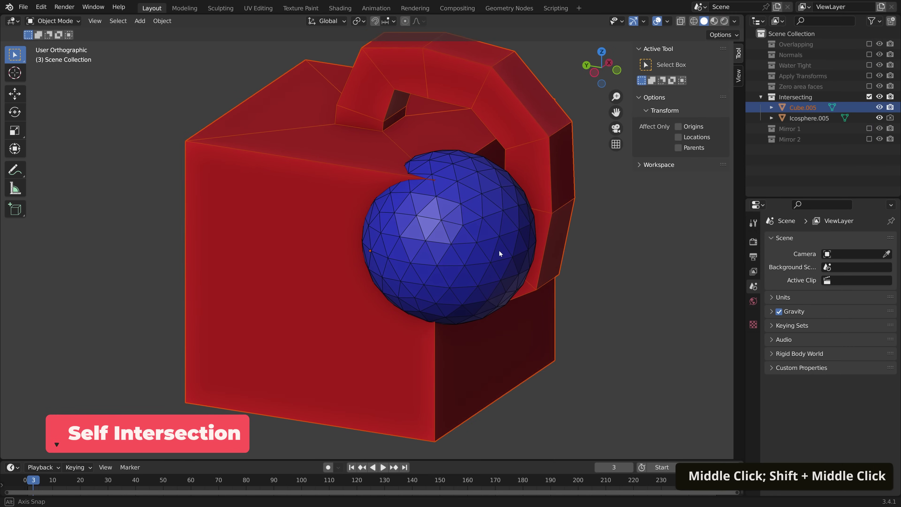
Step: Subtract Icosphere.005 from Cube.005 with a Brush Boolean Difference, then enter Edit Mode on Cube.005
key("alt+a")
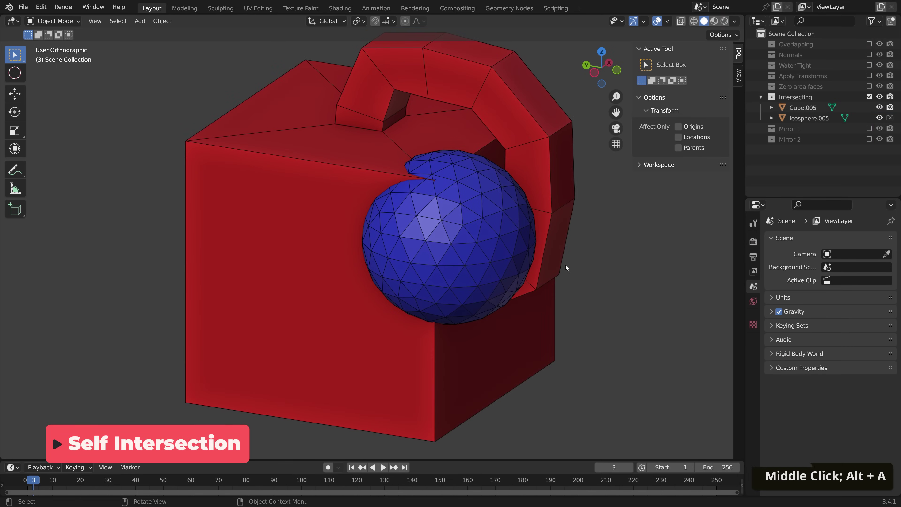
middle_click_drag(565, 267, 500, 265)
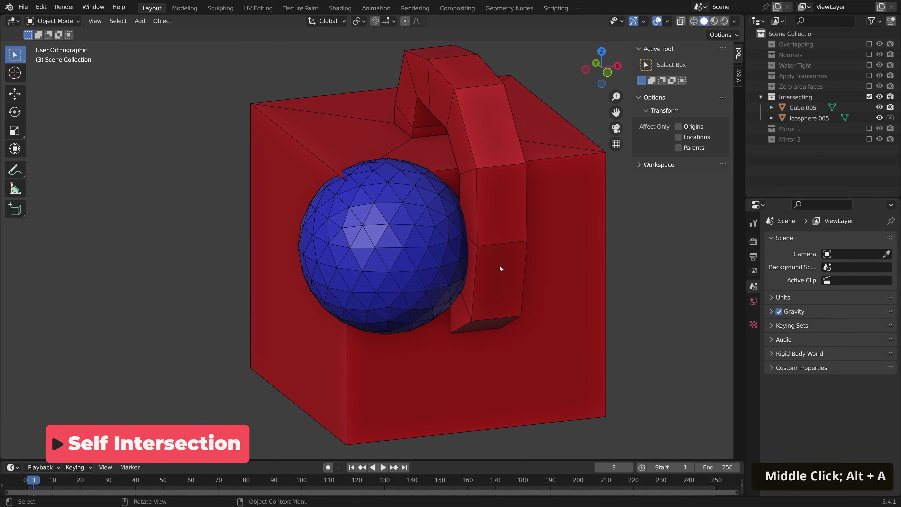
left_click(453, 294)
left_click(542, 333, "shift")
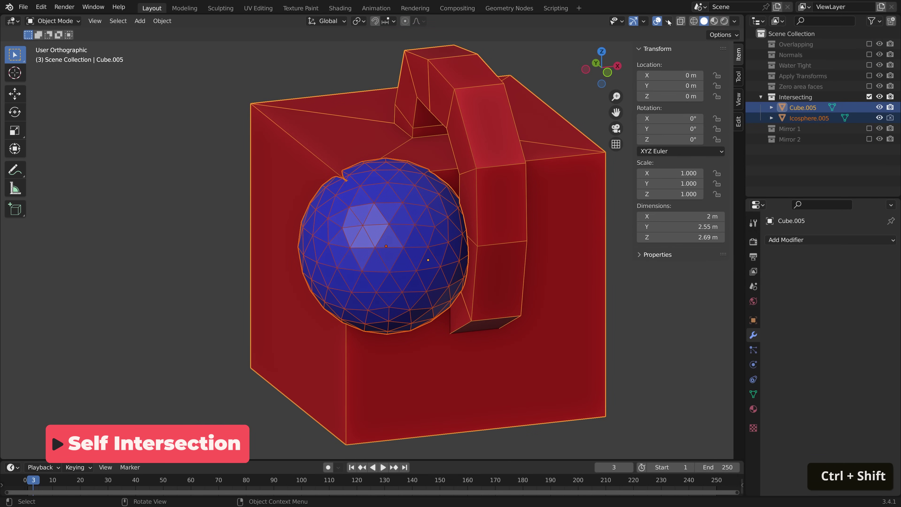
key("ctrl+shift+b")
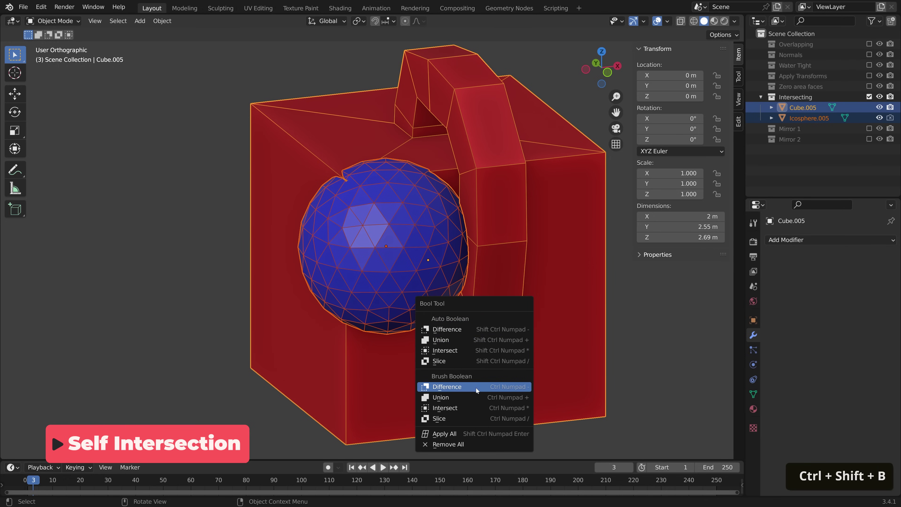
left_click(477, 387)
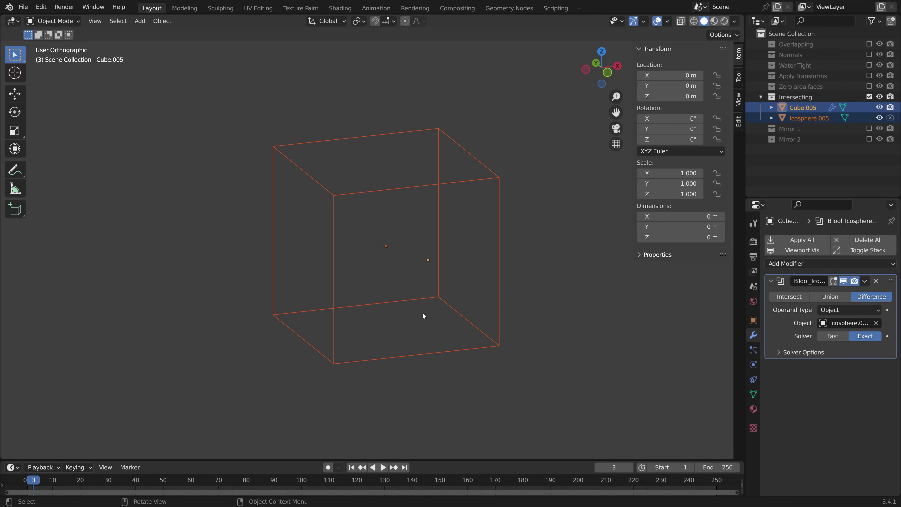
left_click(803, 108)
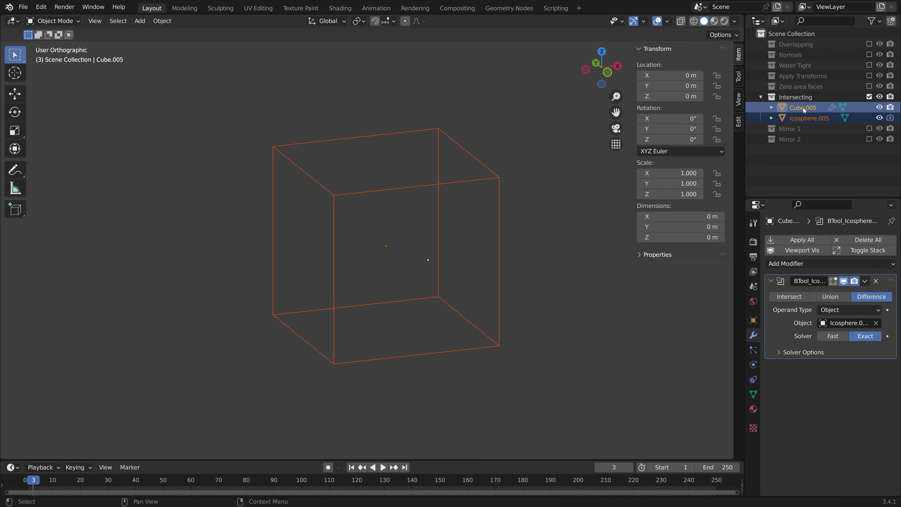
key("Tab")
Step: Turn on X-ray and move the handle's end edge to a new position
mouse_move(454, 291)
middle_mouse_down()
mouse_move(501, 279)
mouse_move(531, 253)
mouse_move(486, 279)
mouse_move(509, 302)
mouse_move(497, 291)
mouse_move(447, 297)
middle_mouse_up()
key("z")
key("g")
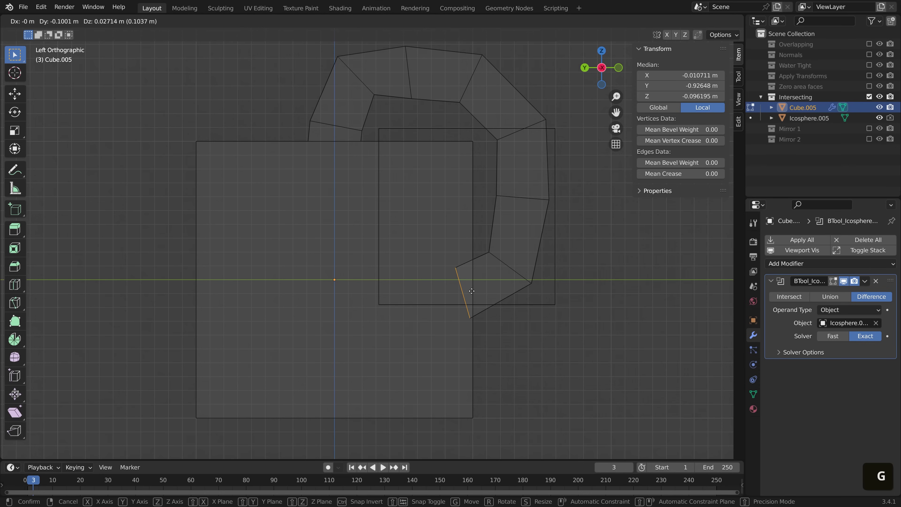
right_click(461, 341)
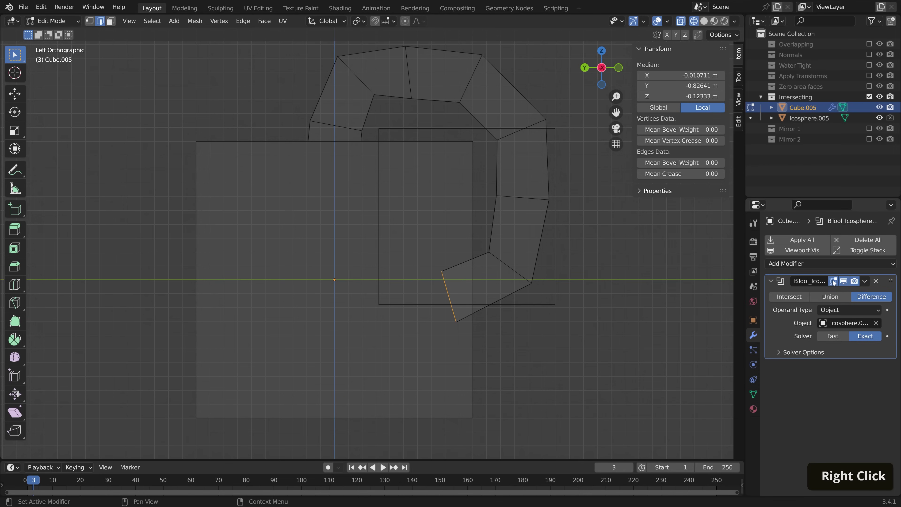
key("g")
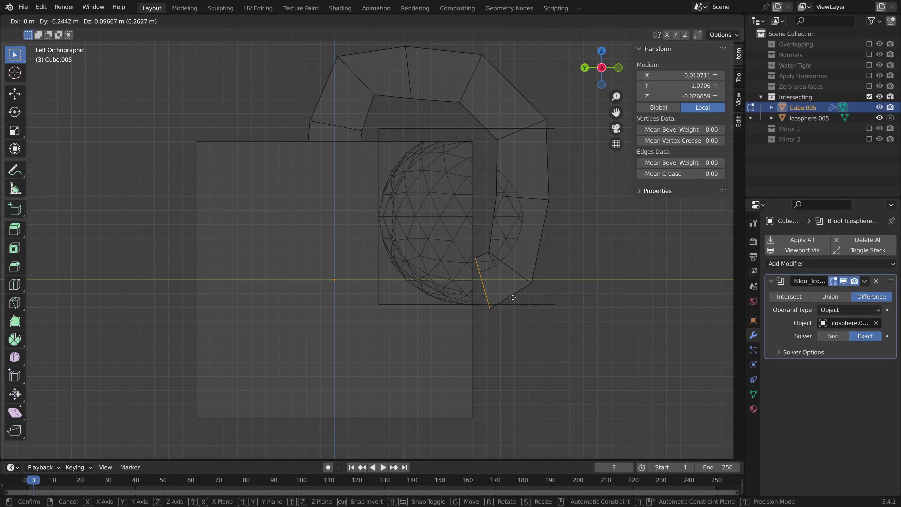
left_click(481, 310)
middle_click_drag(481, 310, 519, 292)
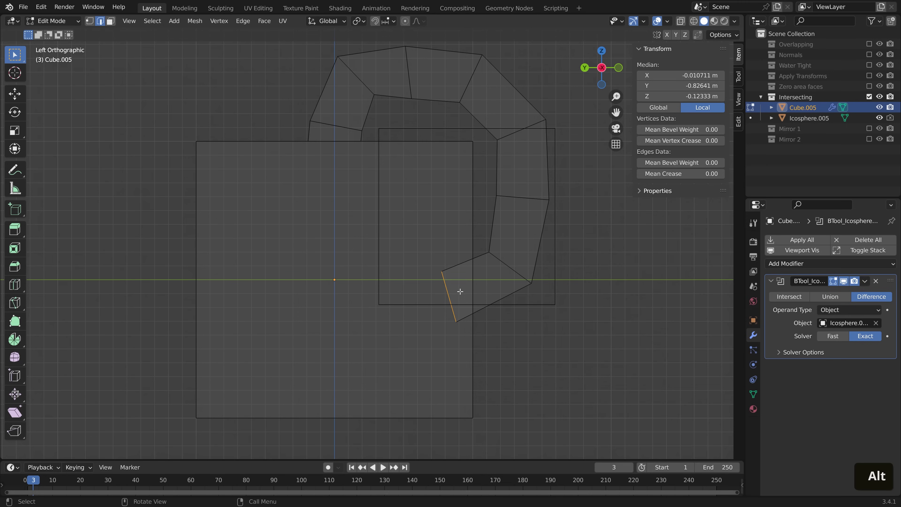
Step: Repeatedly move and rotate the end edge and return to Object Mode; the boolean stays empty
key("g")
left_click(492, 283)
key("r")
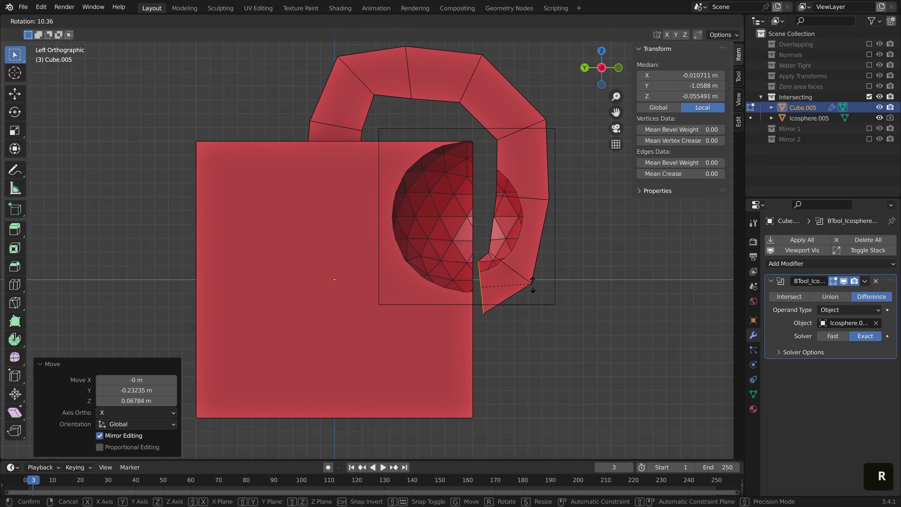
left_click(534, 289)
key("g")
left_click(533, 288)
key("r")
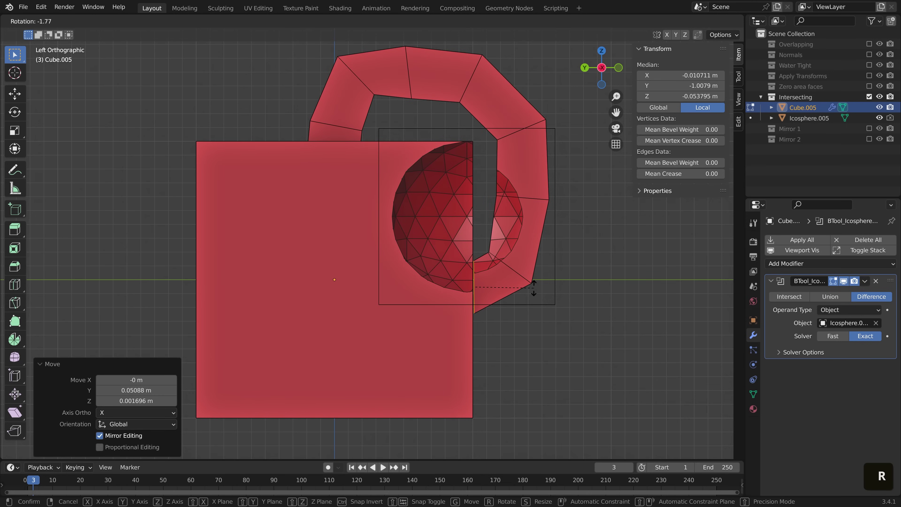
left_click(534, 288)
key("g")
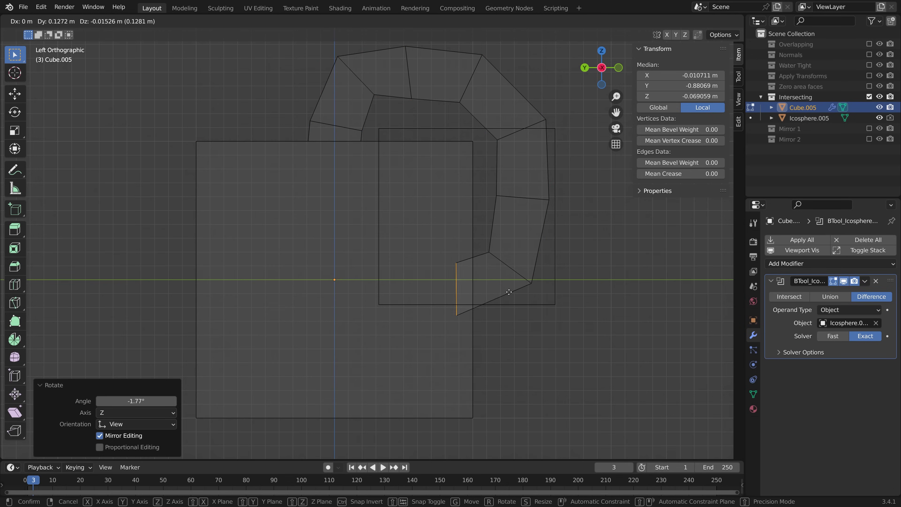
left_click(509, 291)
key("Tab")
middle_click_drag(509, 292, 616, 299)
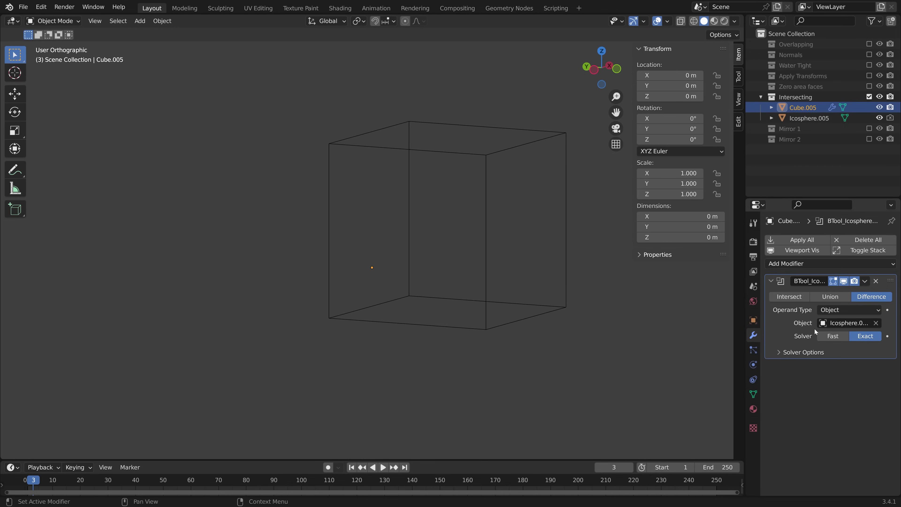
Step: Expand the Exact solver options and enable Self Intersection on Cube.005's Boolean
left_click(780, 352)
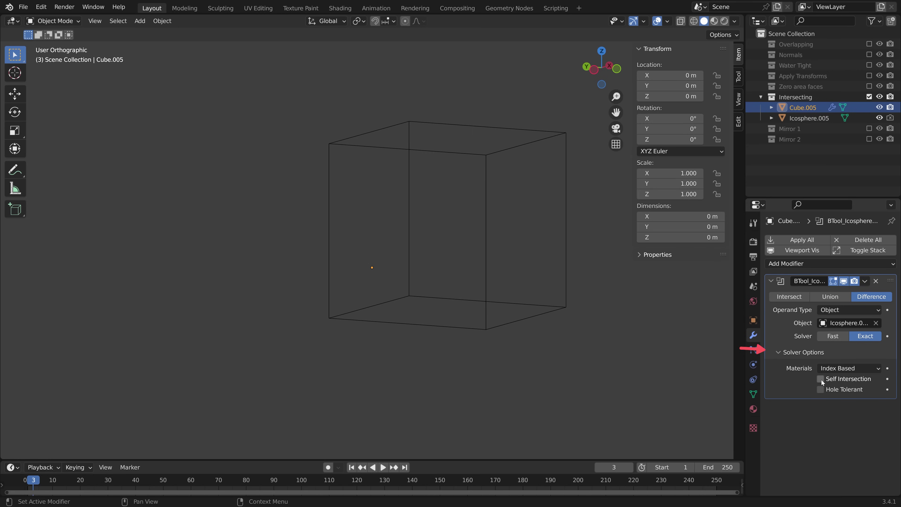
left_click(821, 379)
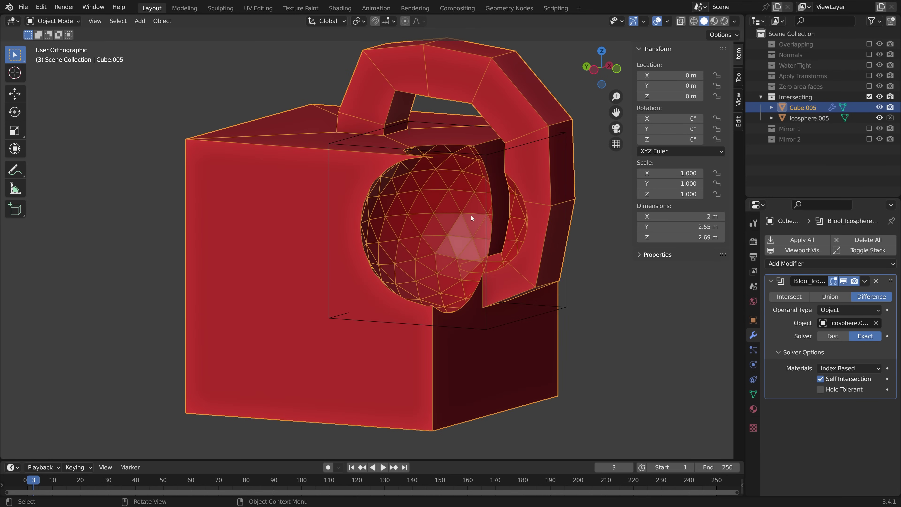
mouse_move(472, 215)
middle_mouse_down()
mouse_move(447, 228)
mouse_move(504, 229)
mouse_move(481, 199)
mouse_move(460, 212)
middle_mouse_up()
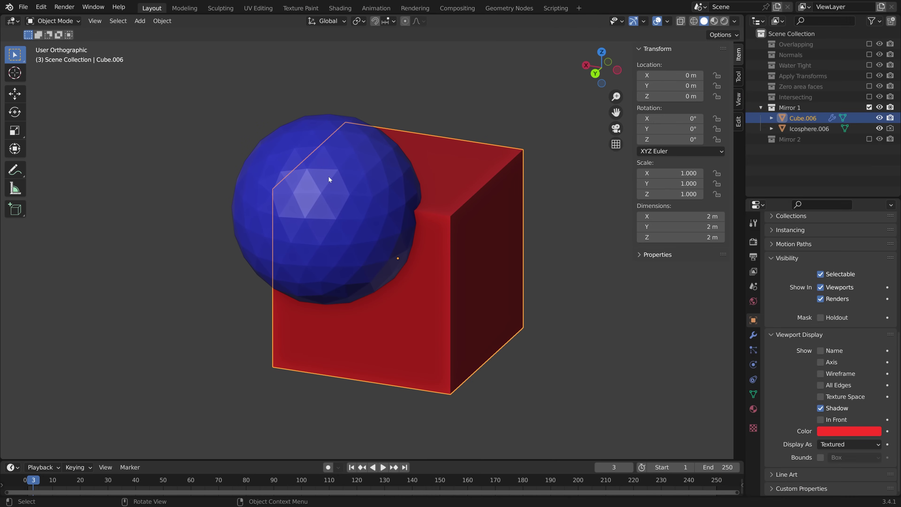
Step: Select the red cube and show its modifier stack
left_click(329, 176)
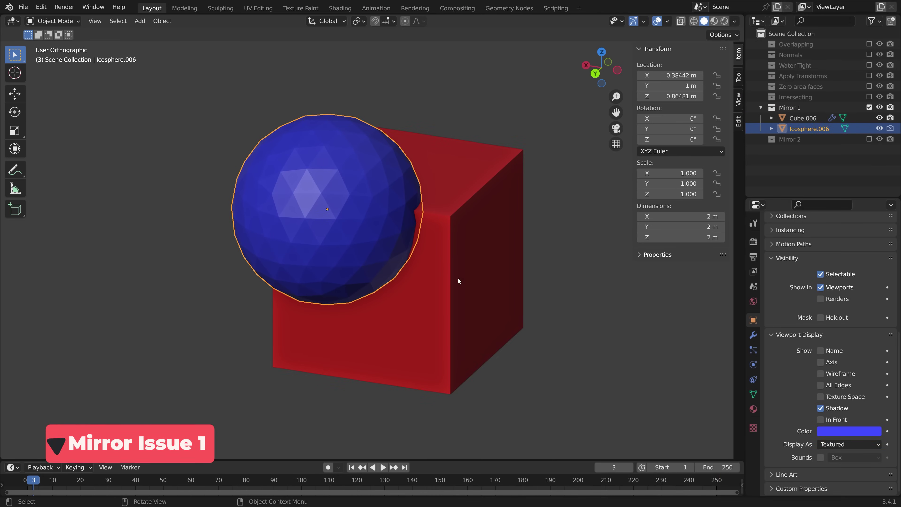
middle_click_drag(457, 280, 443, 208)
left_click(477, 228)
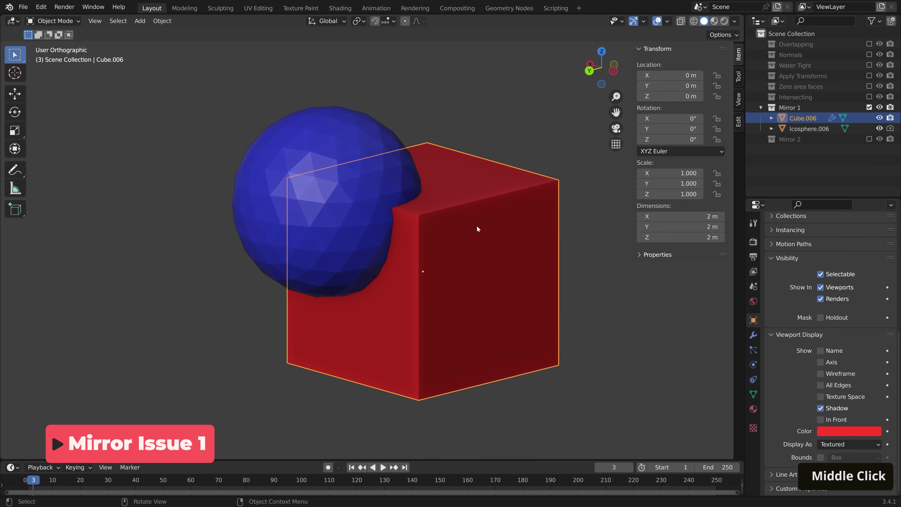
left_click(754, 335)
Step: Hide the blue sphere and drag the cube's Mirror modifier above its Boolean
left_click(334, 170)
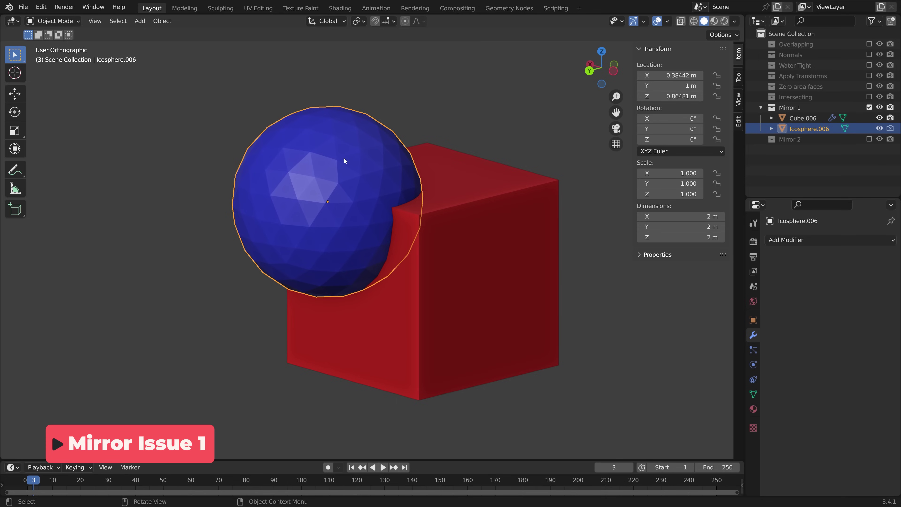
key("h")
middle_click_drag(390, 227, 444, 220)
scroll(457, 231, "down", 1)
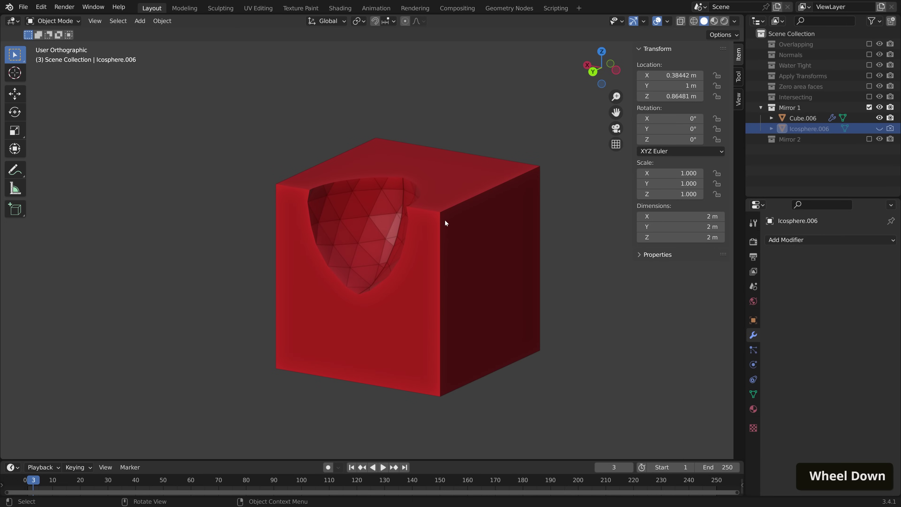
left_click(412, 334)
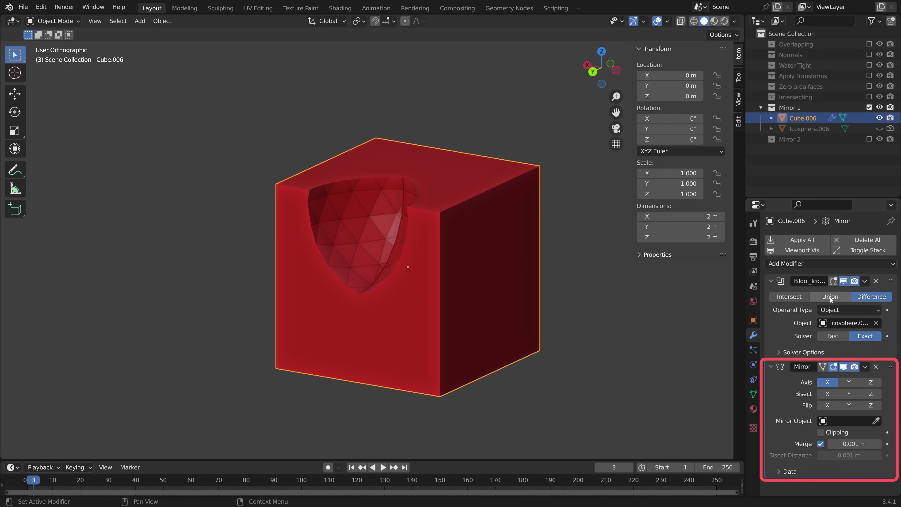
left_click_drag(889, 371, 888, 277)
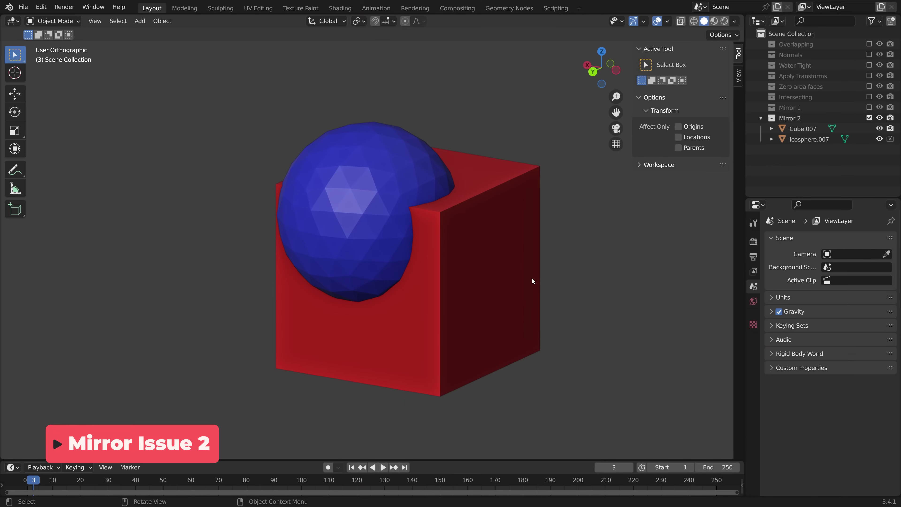
Step: With Cube.007 active and Icosphere.007 selected, add a Brush Boolean Difference
left_click(523, 213)
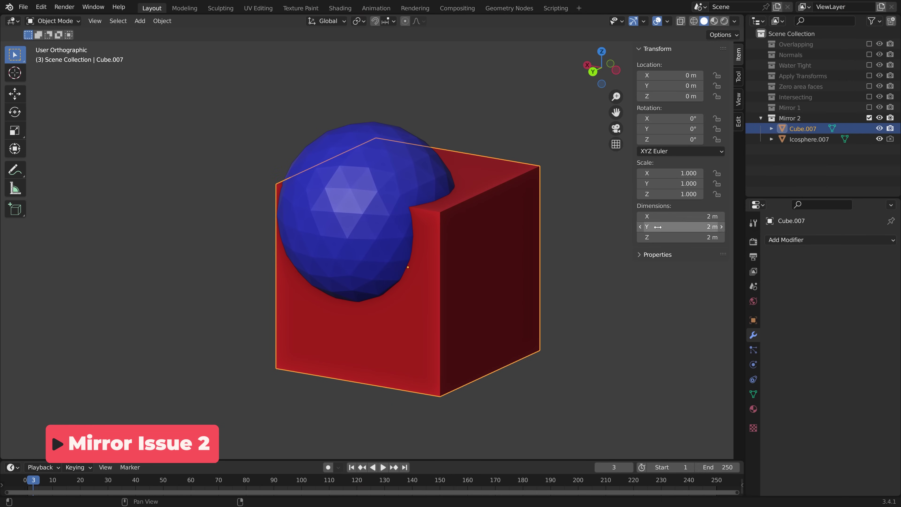
left_click(344, 153, "shift")
left_click(490, 254, "shift")
key("ctrl+shift+b")
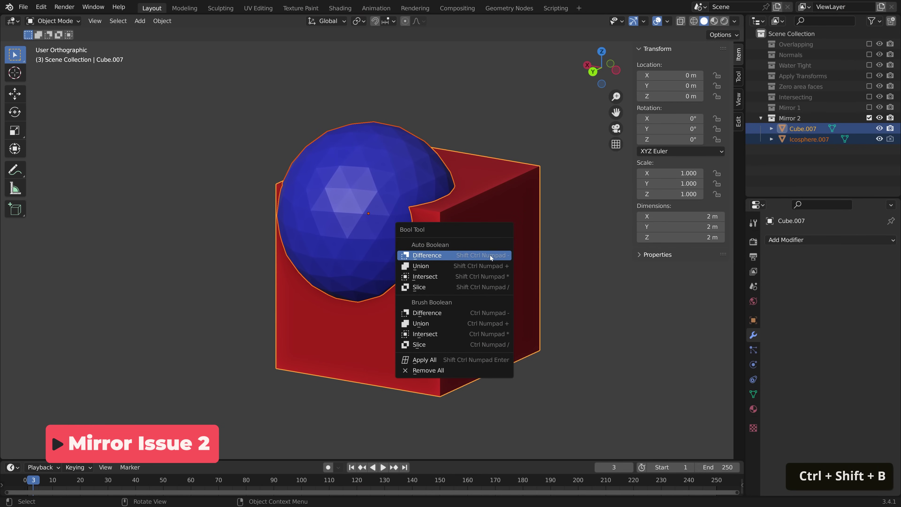
left_click(461, 313)
mouse_move(462, 313)
middle_mouse_down()
mouse_move(362, 228)
mouse_move(422, 233)
mouse_move(361, 223)
middle_mouse_up()
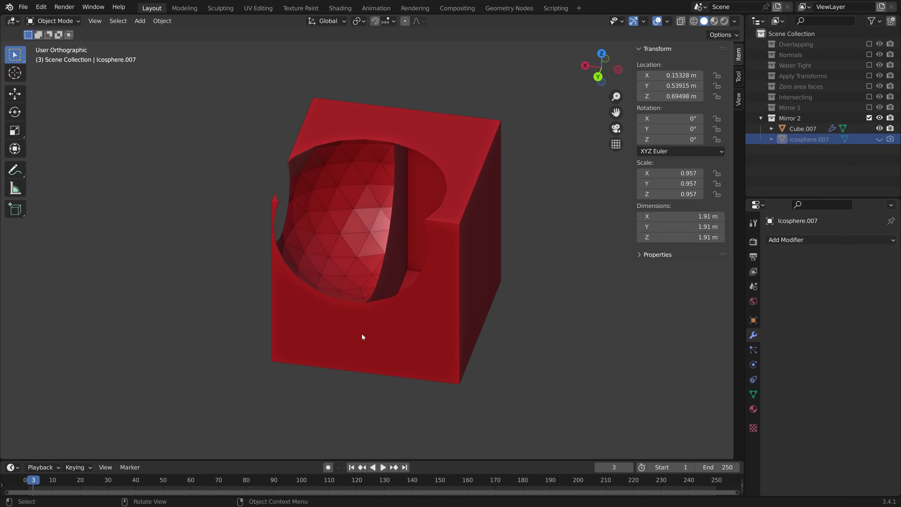
left_click(444, 287)
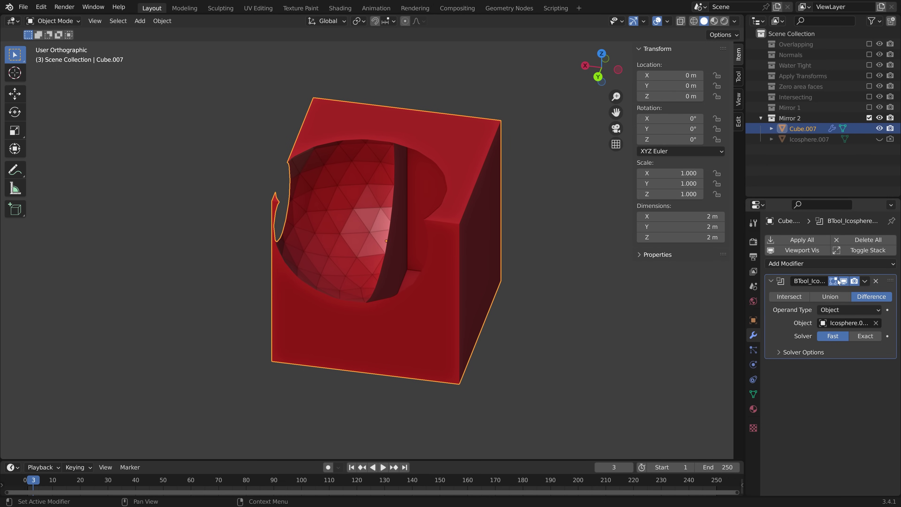
Step: In Edit Mode, deselect all and select the cube's interior faces by trait
key("Tab")
key("alt+a")
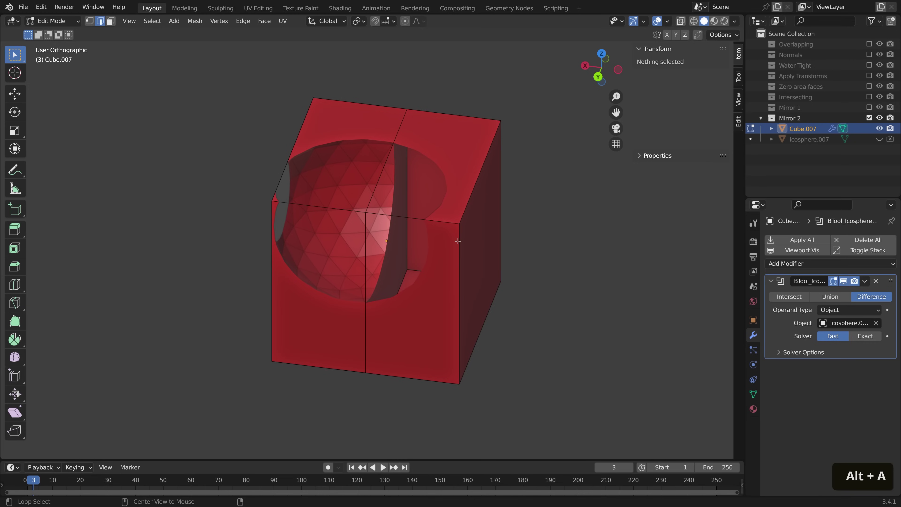
left_click(157, 23)
mouse_move(191, 164)
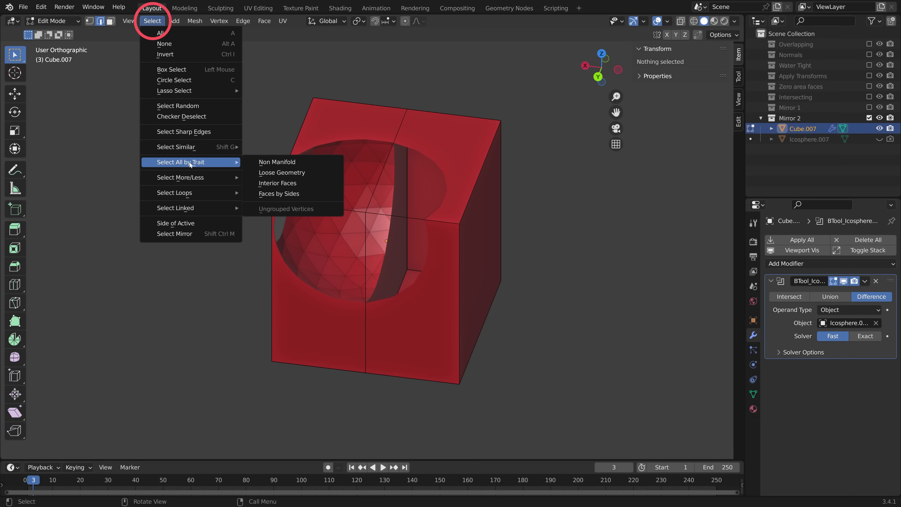
left_click(277, 183)
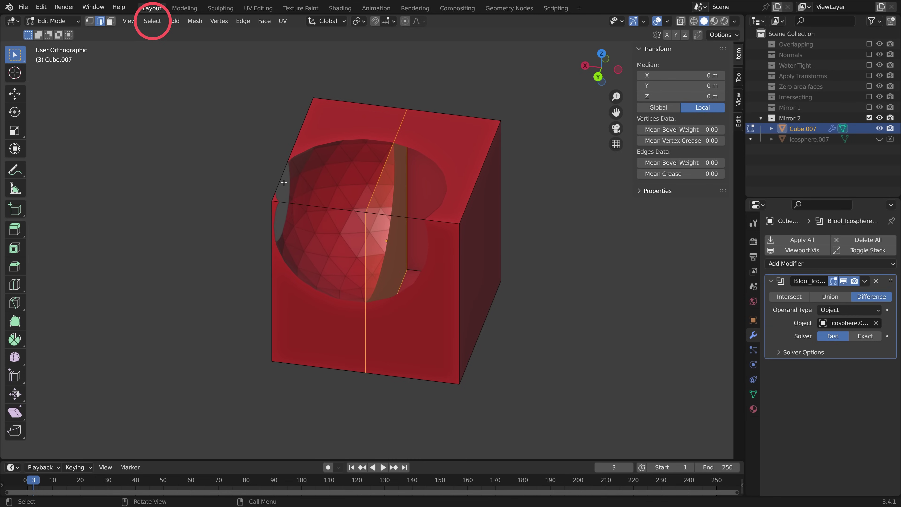
mouse_move(387, 235)
middle_mouse_down()
mouse_move(453, 232)
mouse_move(352, 229)
mouse_move(389, 234)
mouse_move(378, 230)
middle_mouse_up()
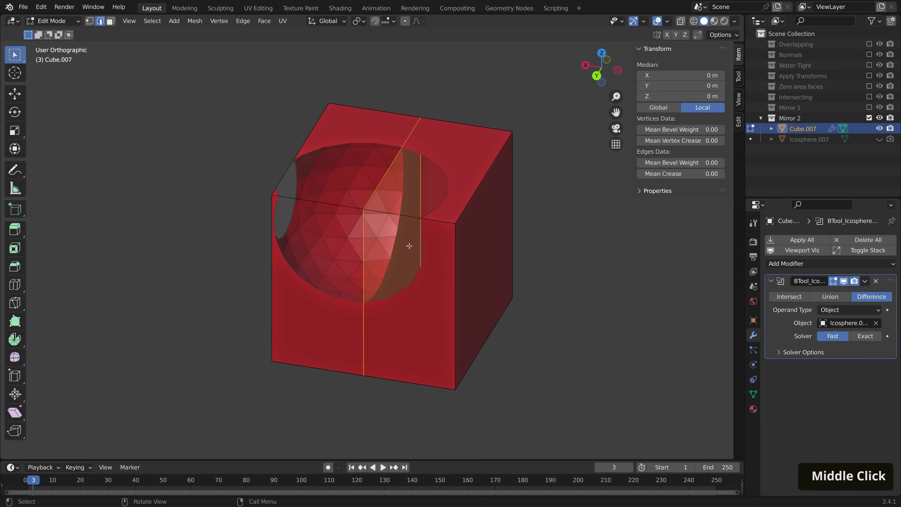
Step: Delete the selected interior faces and return to Object Mode
key("x")
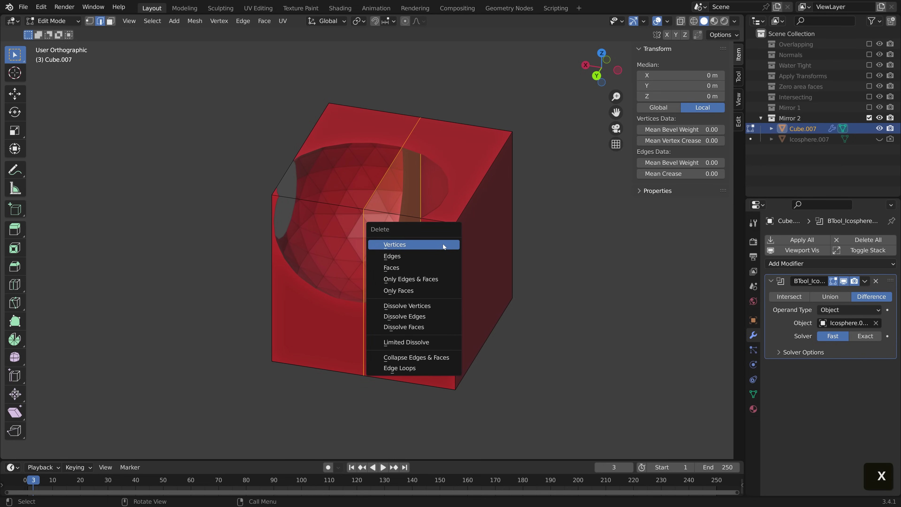
left_click(431, 268)
key("Tab")
middle_click_drag(432, 267, 406, 277)
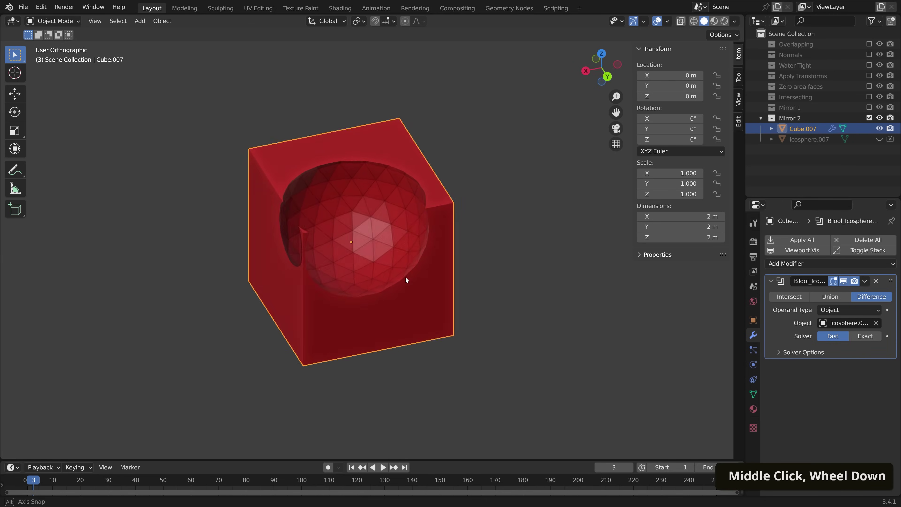
scroll(401, 284, "up", 3)
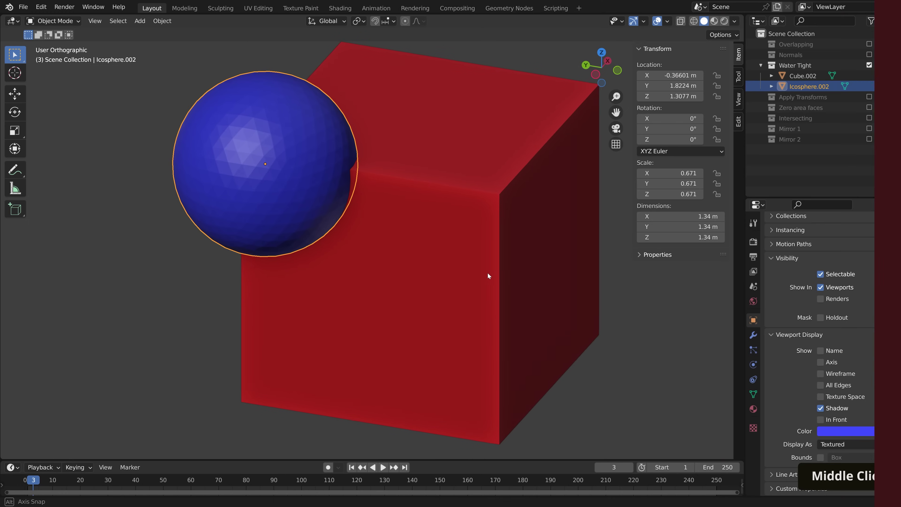
Step: Subtract the sphere from Cube.002 with a Brush Boolean Difference
middle_click(437, 223, "shift")
left_click(439, 227, "shift")
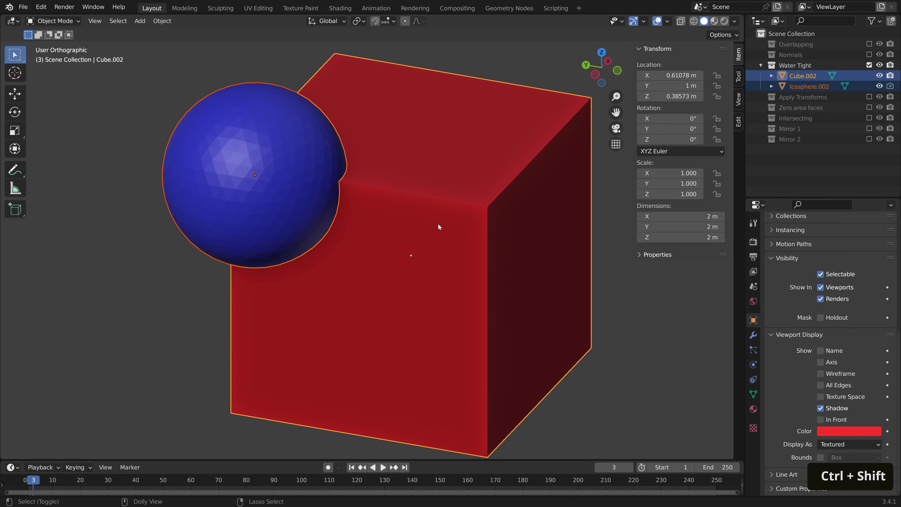
key("ctrl+shift+b")
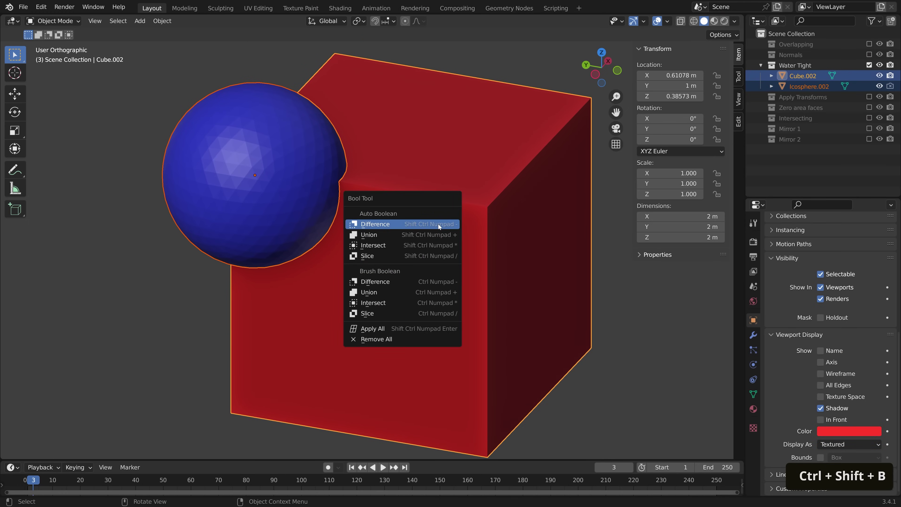
left_click(419, 282)
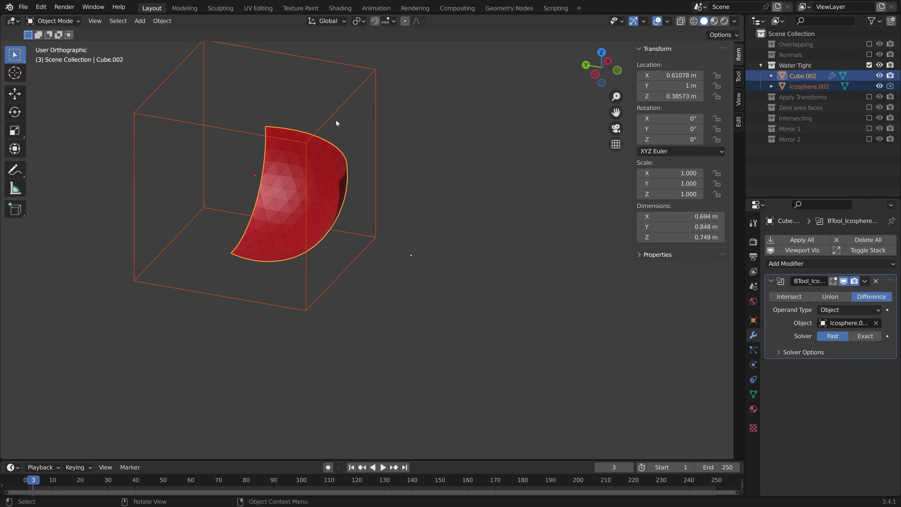
Step: Merge all of the icosphere's overlapping vertices By Distance in Edit Mode
left_click(337, 113)
key("Tab")
key("a")
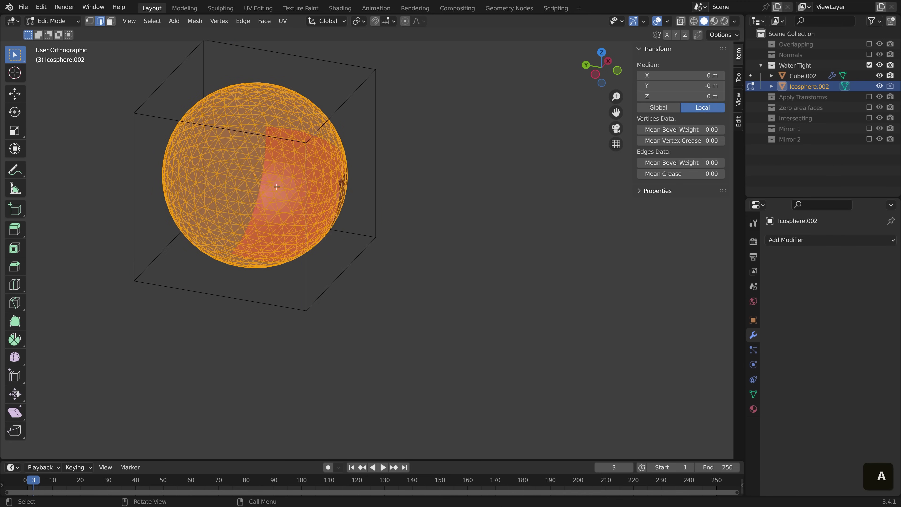
key("m")
left_click(264, 187)
key("Tab")
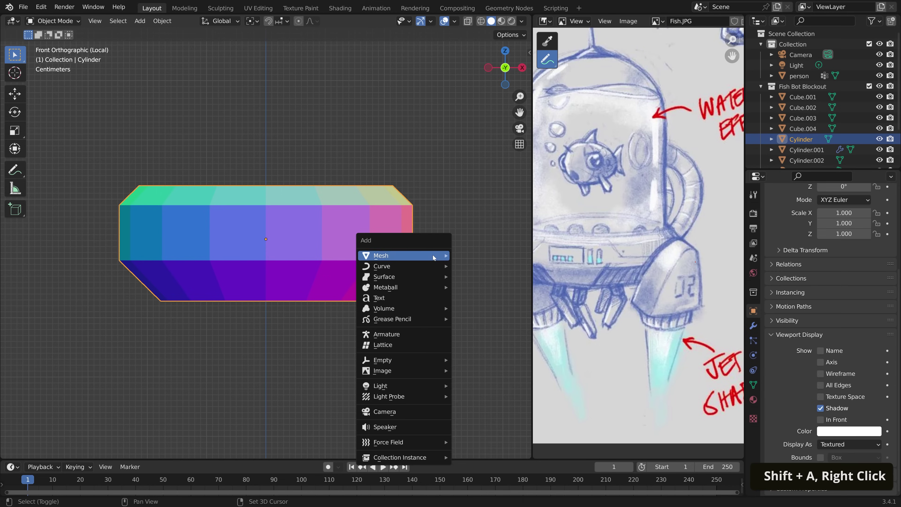
Step: Add a cube cutter, scale it down, rotate it diagonally and place it against the cylinder end
left_click(378, 256)
key("s")
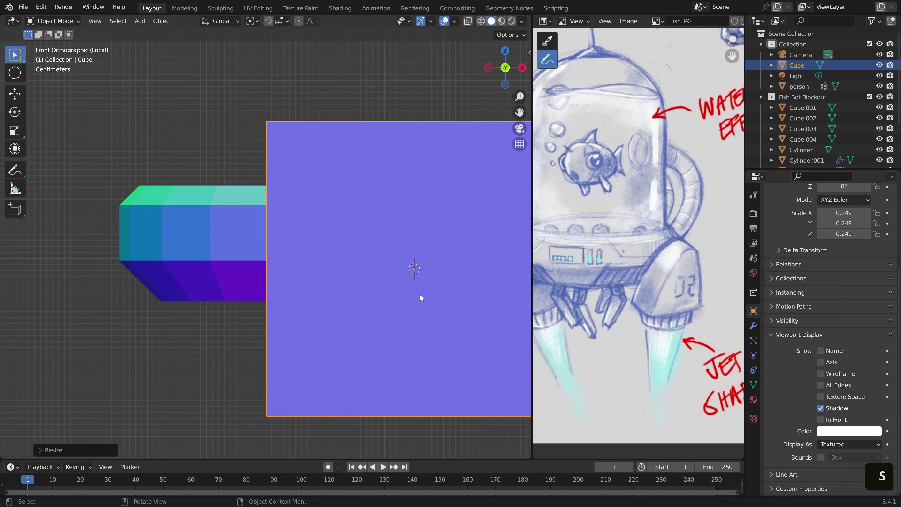
left_click(420, 298)
key("r")
left_click(462, 306)
key("g")
left_click(445, 319)
middle_click_drag(445, 319, 337, 276)
Step: Cut the cube shape out of the cylinder with a Bool Tool Difference
key("KP_1")
left_click(271, 252, "shift")
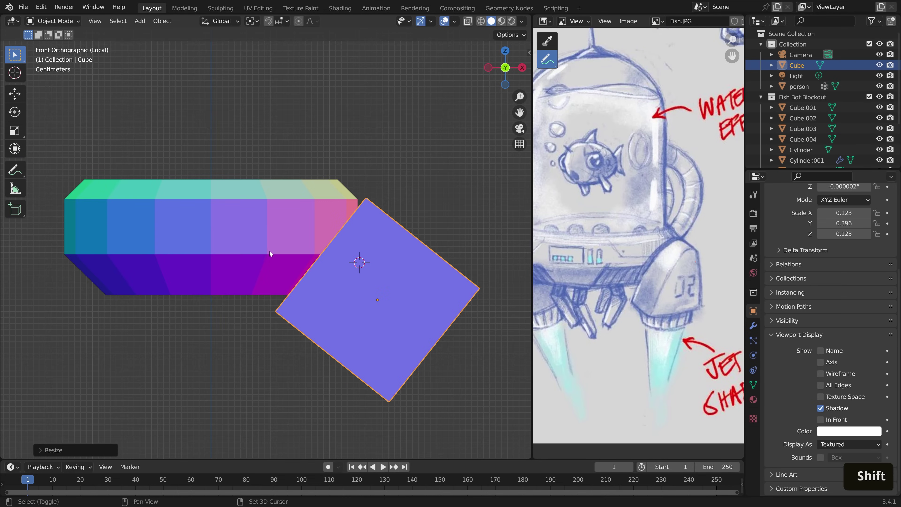
key("ctrl+shift+b")
left_click(231, 306)
middle_click_drag(232, 306, 328, 242)
left_click(328, 242)
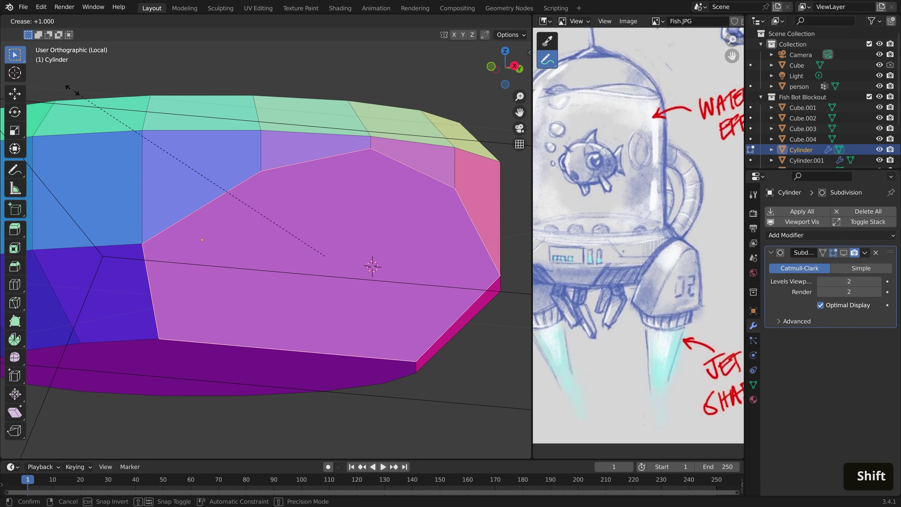
Step: Give an edge loop on the cylinder a full crease and shade the cylinder smooth
left_click(120, 341, "alt+shift")
key("shift+e")
left_click(179, 324)
key("Tab")
scroll(248, 266, "down", 3)
right_click(248, 267)
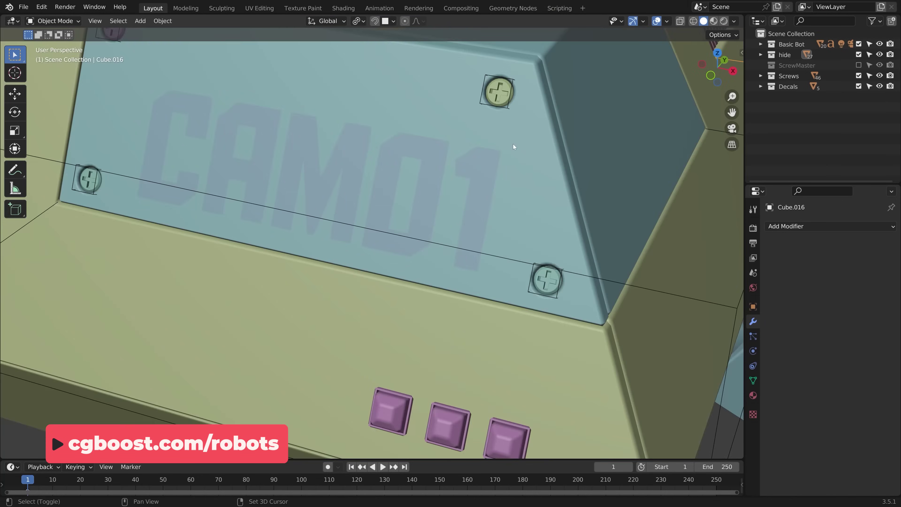
Step: Preview the robot's screws and the Dirt Mask Eevee and Roughness Mask nodes
left_click(403, 205)
key("r")
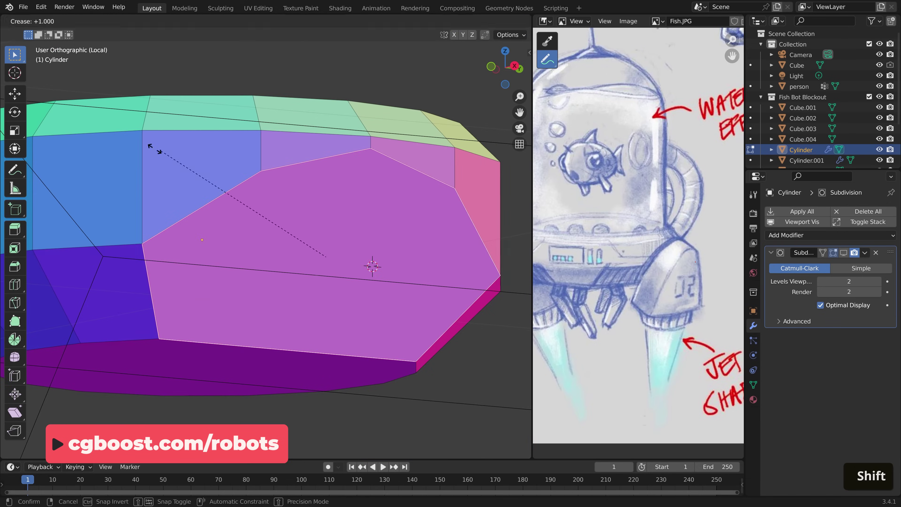
key("Tab")
scroll(388, 261, "up", 2)
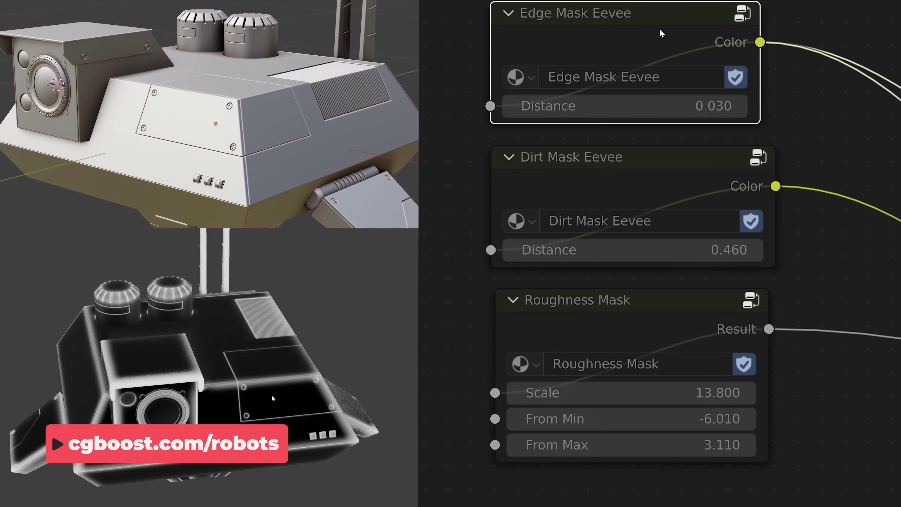
left_click(606, 165)
left_click(612, 320)
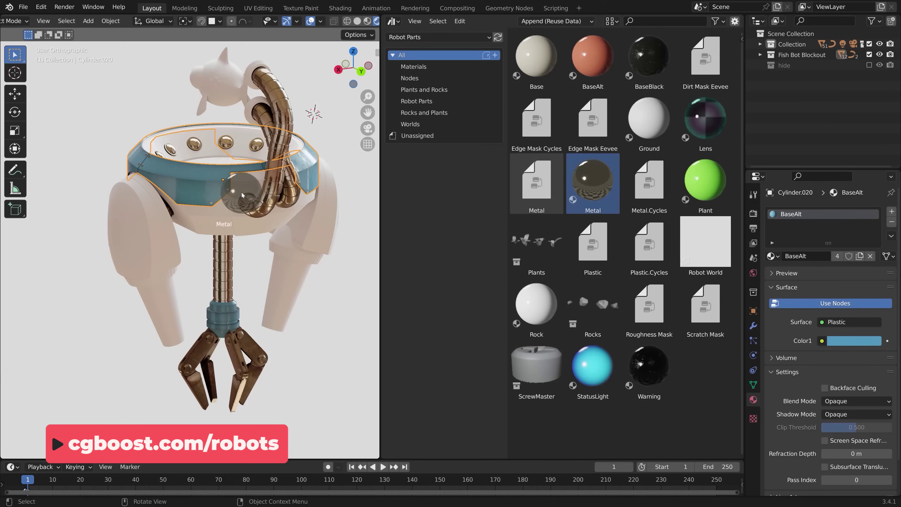